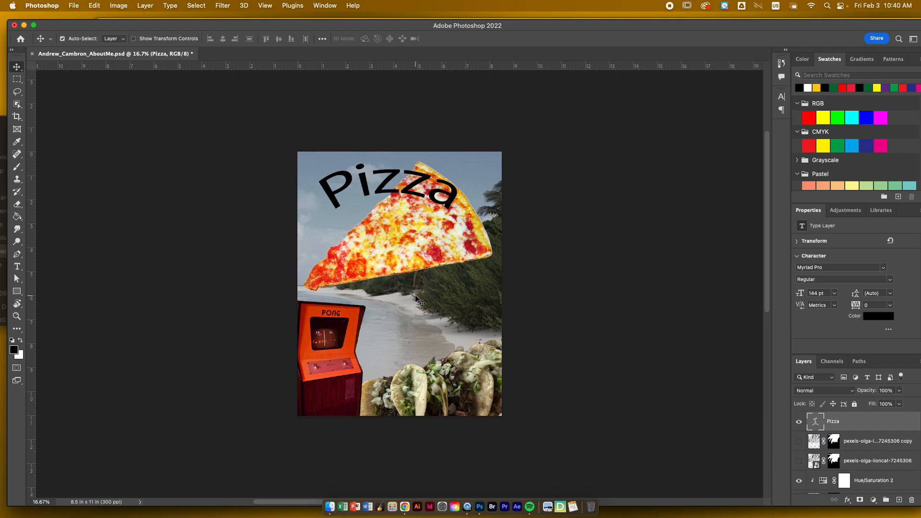
- Paste the copied bicycle photo as a new layer and move it toward the poster's upper left
{"action": "left_click", "coordinate": [88, 6]}
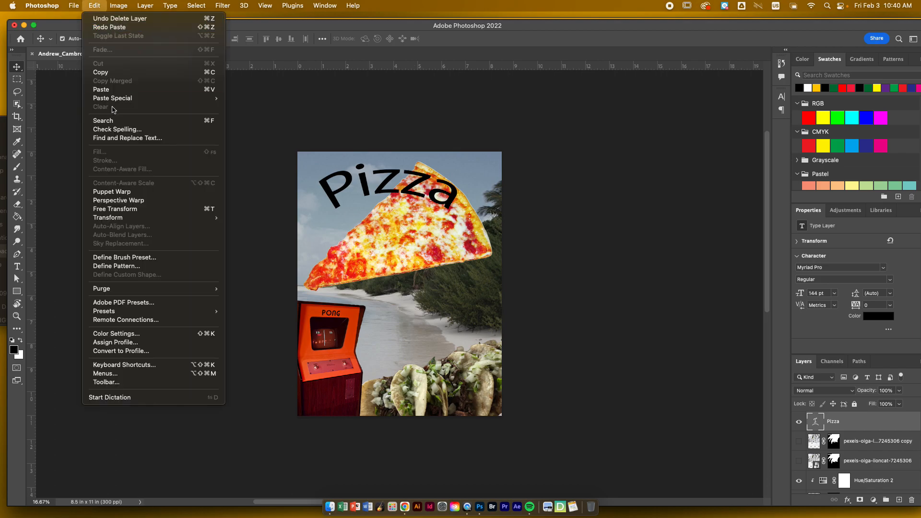
{"action": "left_click", "coordinate": [110, 92]}
{"action": "left_click_drag", "start_coordinate": [477, 295], "coordinate": [390, 259]}
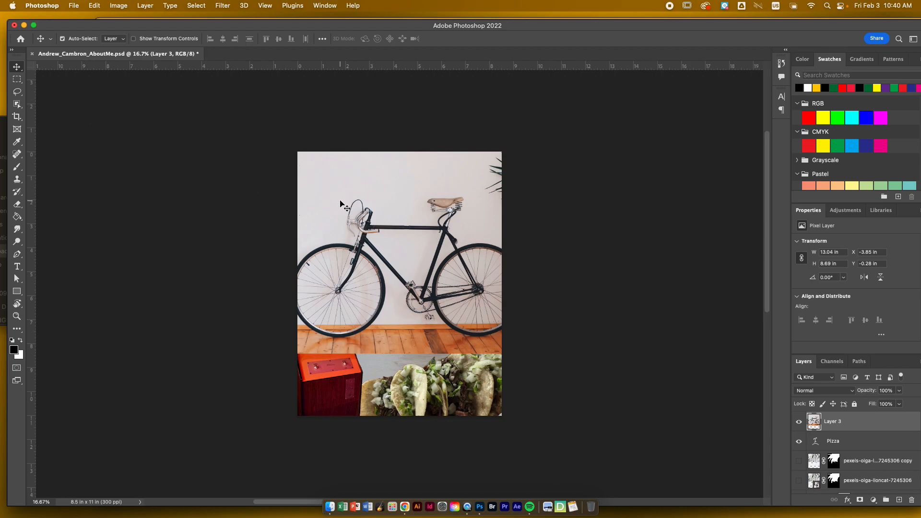
- Scale the bicycle layer proportionally to about 10.07 × 6.72 in and reposition it over the middle of the poster
{"action": "key", "text": "super+t"}
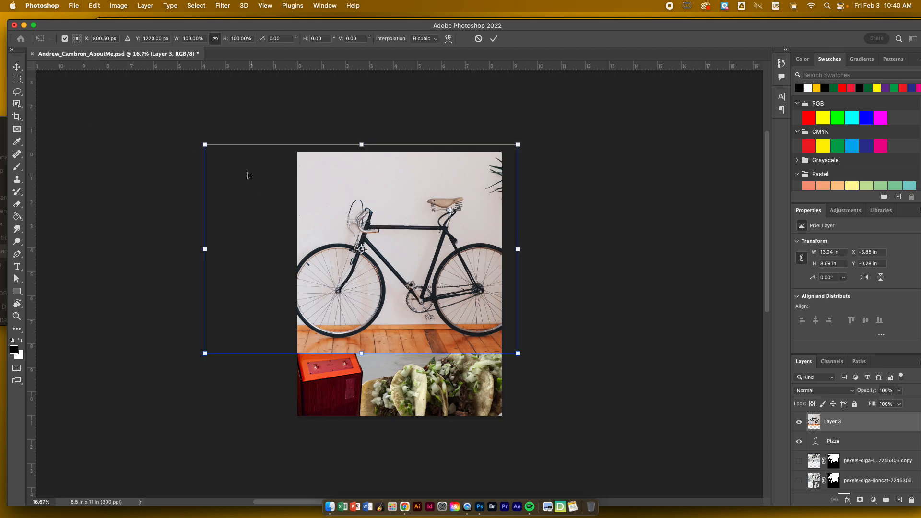
{"action": "left_click_drag", "start_coordinate": [204, 143], "coordinate": [277, 189]}
{"action": "left_click_drag", "start_coordinate": [408, 251], "coordinate": [385, 245]}
{"action": "key", "text": "Return"}
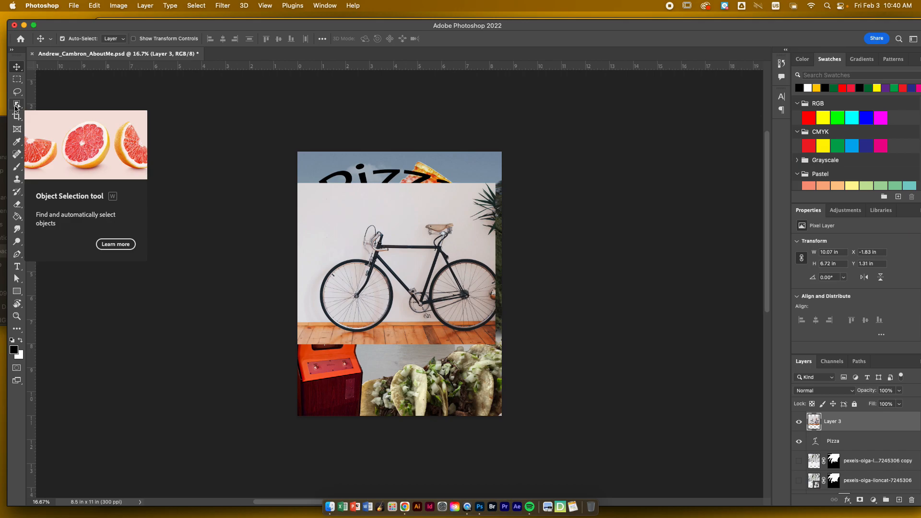
- Select the bicycle with the Object Selection tool and turn the selection into a layer mask
{"action": "left_click", "coordinate": [16, 105]}
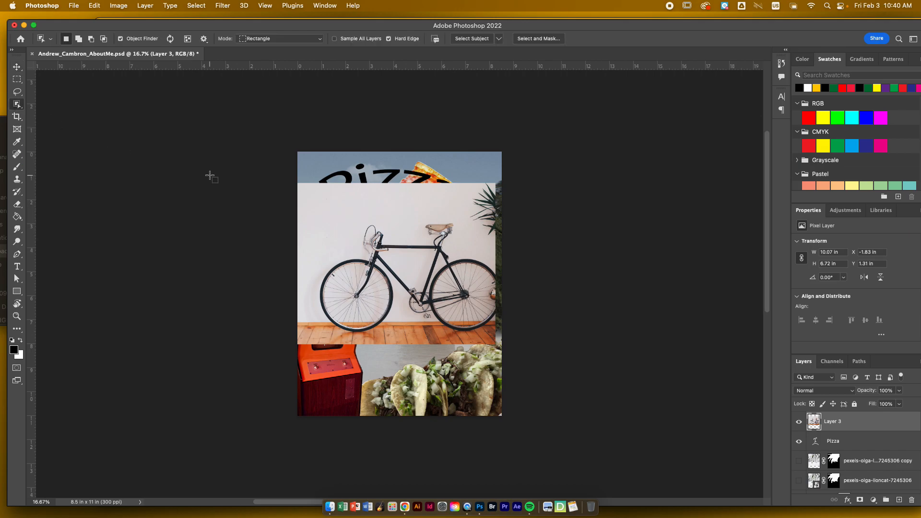
{"action": "left_click_drag", "start_coordinate": [305, 209], "coordinate": [508, 339]}
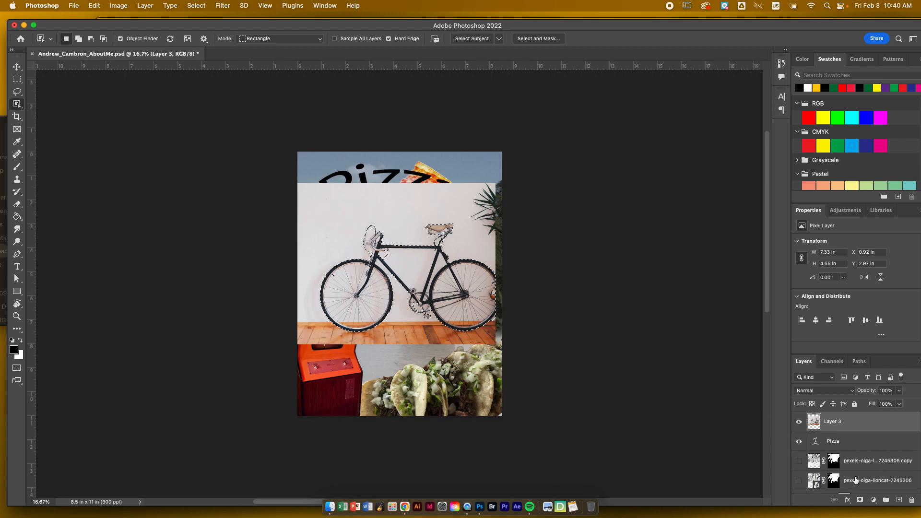
{"action": "left_click", "coordinate": [860, 500]}
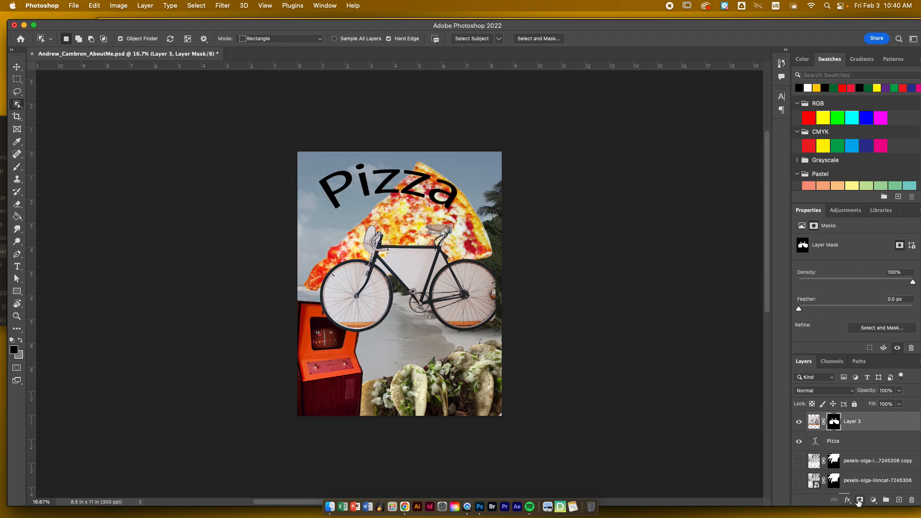
- Open the bicycle's mask in Select and Mask and subtract the wall inside the main frame triangle with the Quick Selection tool
{"action": "key", "text": "super+equal"}
{"action": "key", "text": "super+equal"}
{"action": "key", "text": "super+equal"}
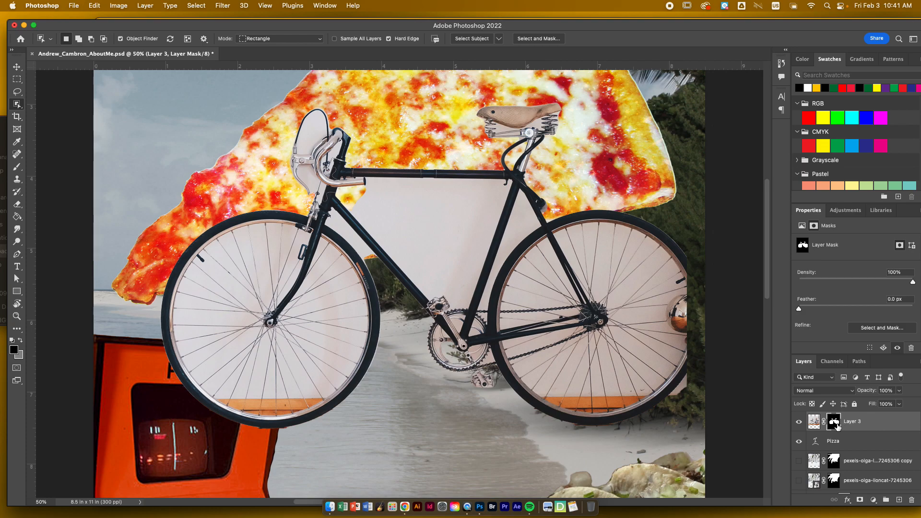
{"action": "double_click", "coordinate": [837, 426]}
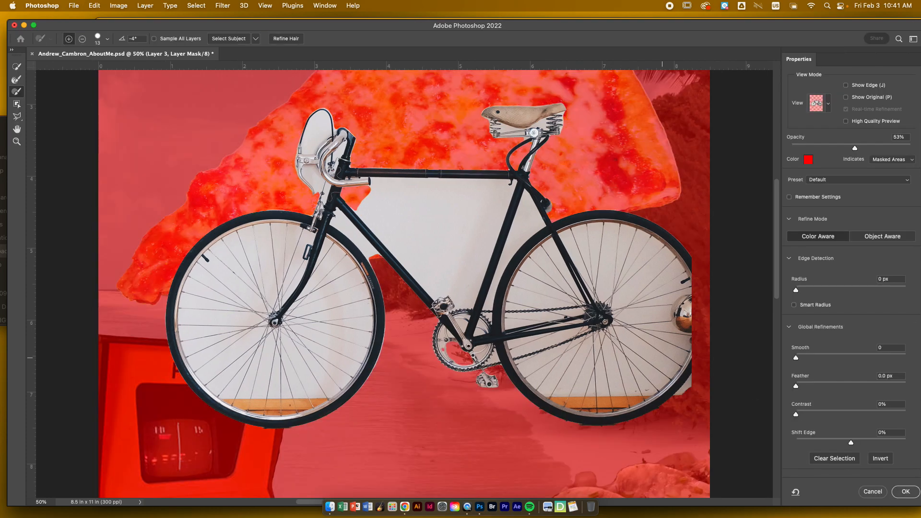
{"action": "left_click", "coordinate": [18, 66]}
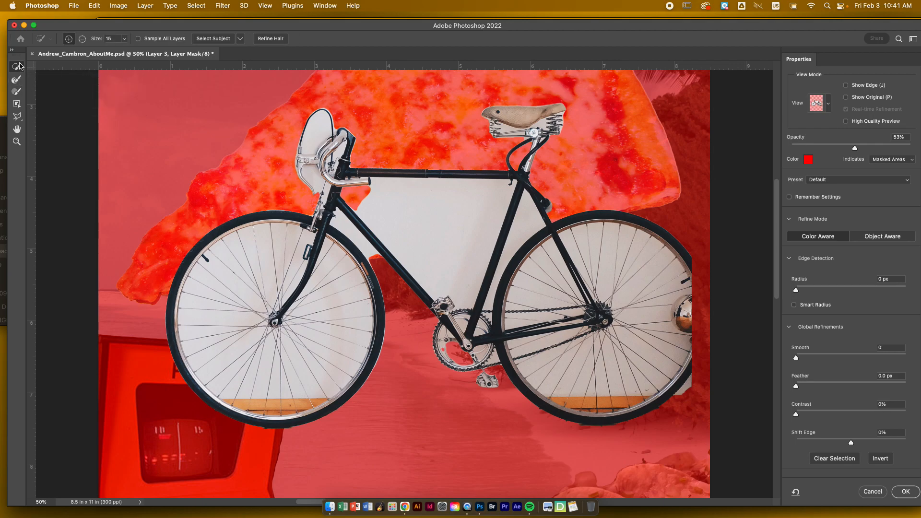
{"action": "left_click", "coordinate": [82, 39]}
{"action": "left_click", "coordinate": [365, 200]}
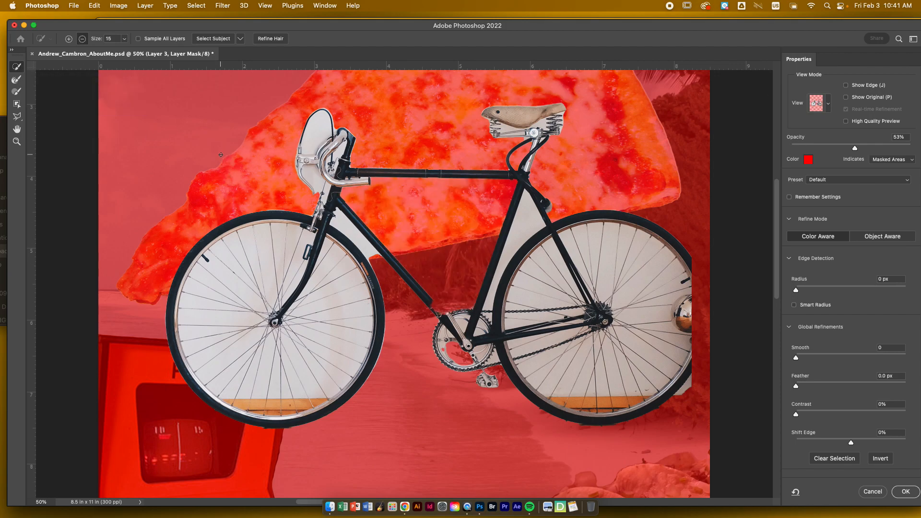
- Add the pedal crank and chainring back to the selection, and subtract the wall sliver behind the seat tube
{"action": "left_click", "coordinate": [69, 39]}
{"action": "mouse_move", "coordinate": [432, 304]}
{"action": "left_mouse_down"}
{"action": "mouse_move", "coordinate": [445, 320]}
{"action": "mouse_move", "coordinate": [444, 307]}
{"action": "left_mouse_up"}
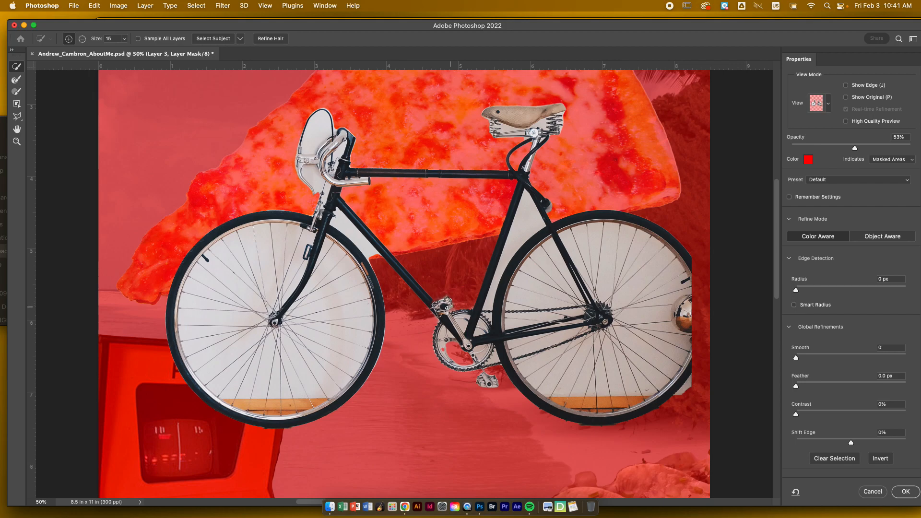
{"action": "left_click_drag", "start_coordinate": [454, 345], "coordinate": [474, 362]}
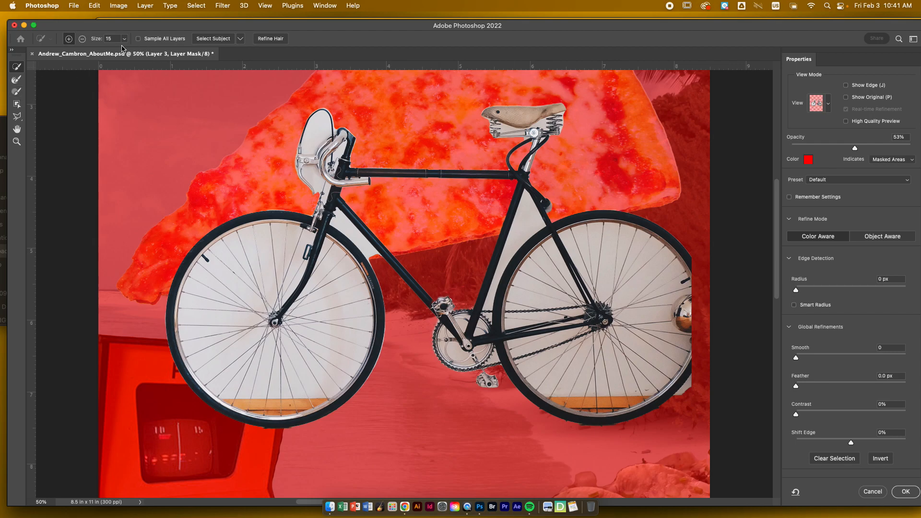
{"action": "left_click", "coordinate": [83, 38]}
{"action": "left_click_drag", "start_coordinate": [531, 211], "coordinate": [518, 225]}
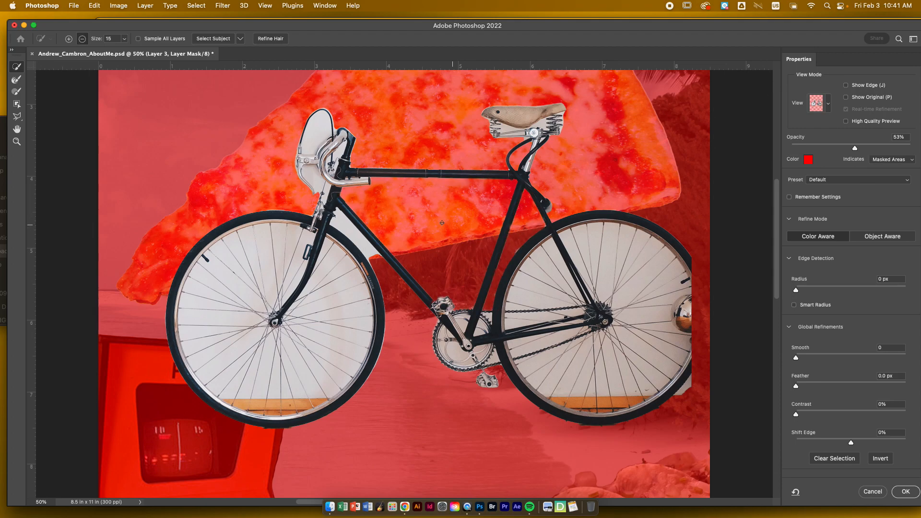
- Try to subtract the wall around the brake cable and brake lever with the Quick Selection tool
{"action": "scroll", "coordinate": [555, 252], "scroll_direction": "left", "scroll_amount": 3}
{"action": "left_click_drag", "start_coordinate": [361, 131], "coordinate": [357, 142]}
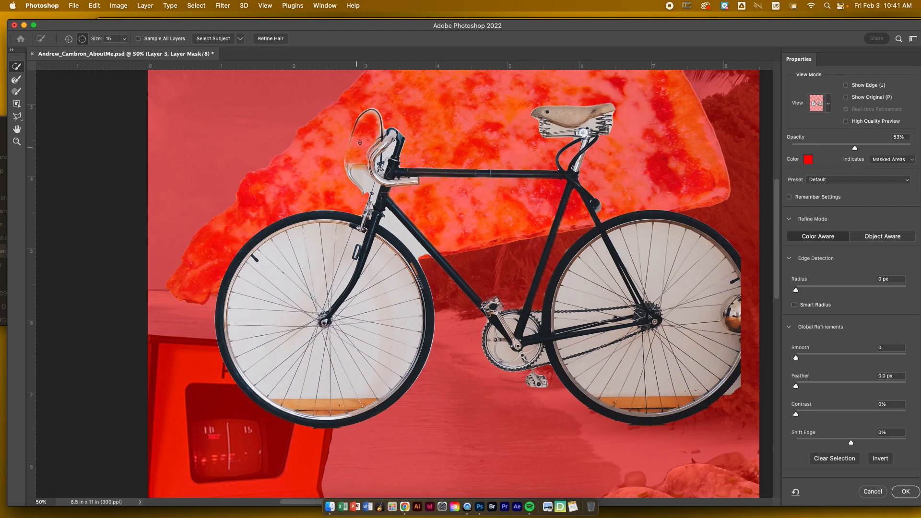
{"action": "key", "text": "super+z"}
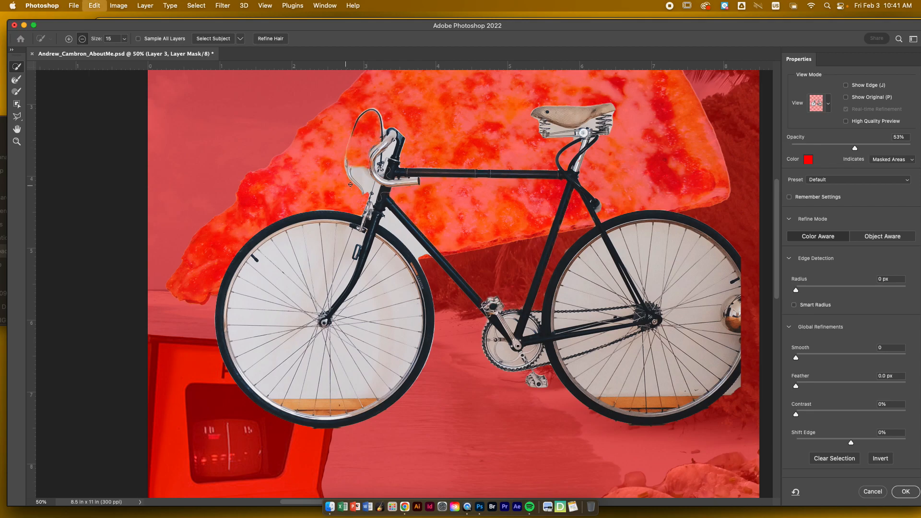
{"action": "left_click_drag", "start_coordinate": [356, 169], "coordinate": [362, 199]}
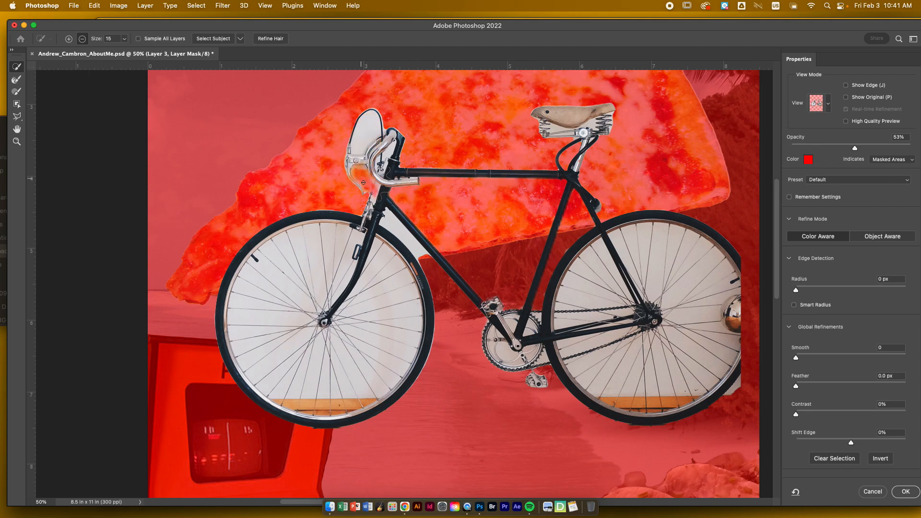
{"action": "scroll", "coordinate": [274, 111], "scroll_direction": "left", "scroll_amount": 3}
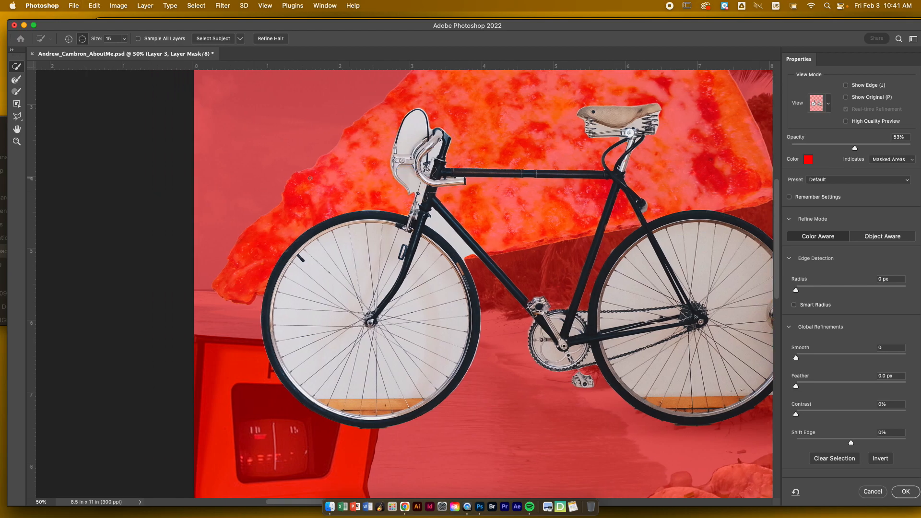
- Subtract the wall wedge between the down tube and the front wheel with the Quick Selection tool
{"action": "key", "text": "super+equal"}
{"action": "key", "text": "super+equal"}
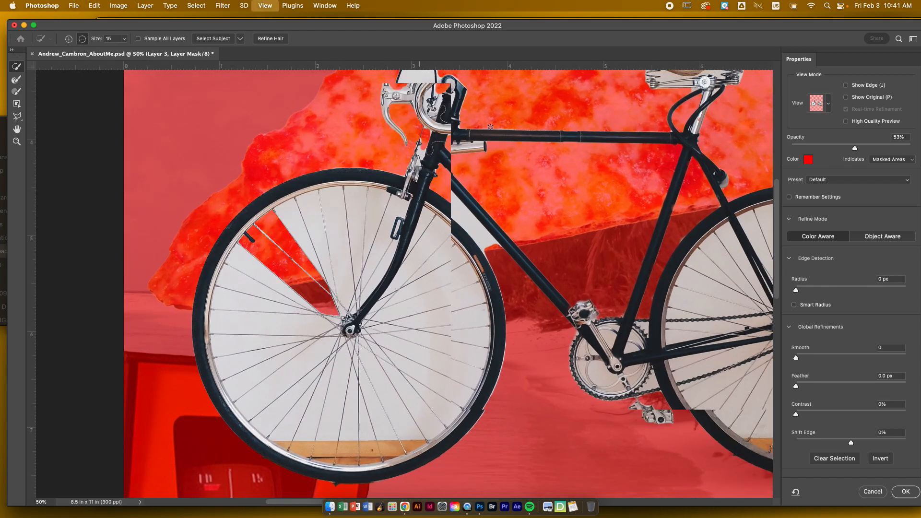
{"action": "left_click_drag", "start_coordinate": [491, 171], "coordinate": [544, 243]}
- Use the Brush tool in subtract mode to paint out the wall just inside the brake lever's tip
{"action": "scroll", "coordinate": [482, 162], "scroll_direction": "up", "scroll_amount": 4}
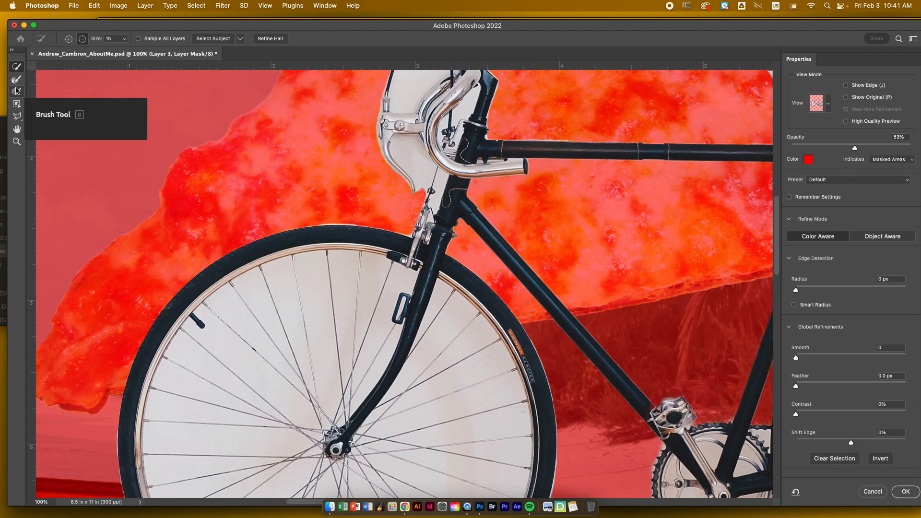
{"action": "left_click", "coordinate": [16, 91]}
{"action": "scroll", "coordinate": [518, 144], "scroll_direction": "up", "scroll_amount": 3}
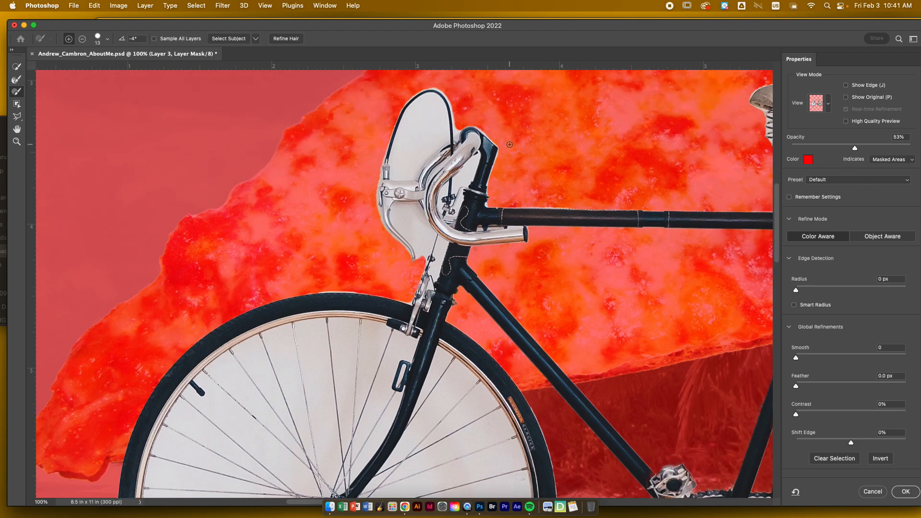
{"action": "key", "text": "super+equal"}
{"action": "key", "text": "super+equal"}
{"action": "key", "text": "super+equal"}
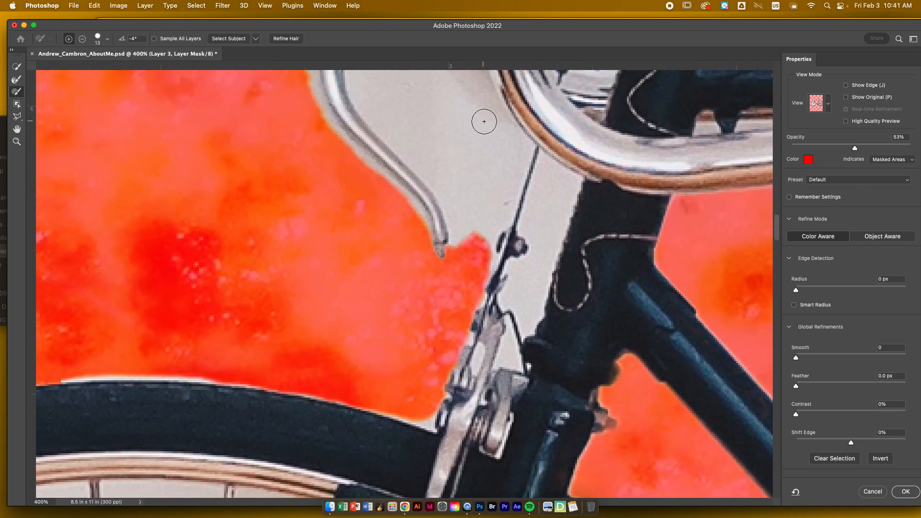
{"action": "left_click", "coordinate": [82, 39]}
{"action": "left_click_drag", "start_coordinate": [448, 208], "coordinate": [426, 214]}
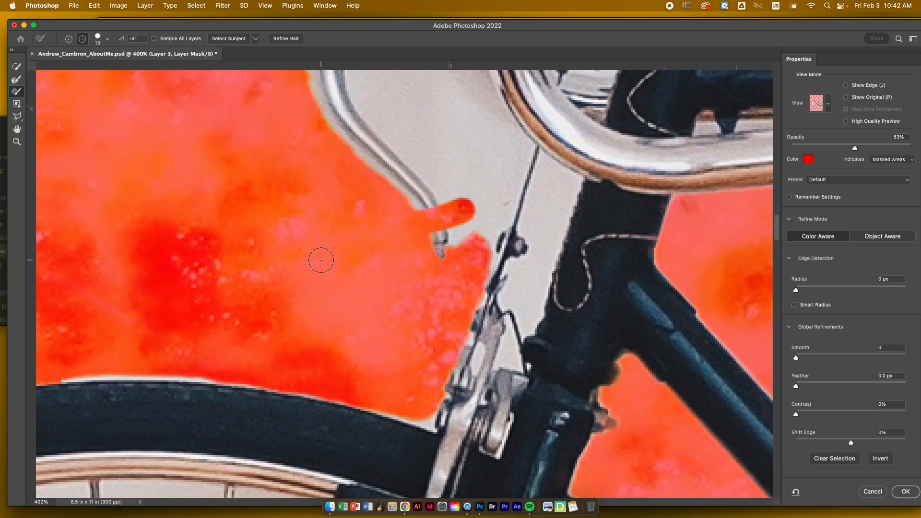
{"action": "key", "text": "super+z"}
{"action": "scroll", "coordinate": [450, 203], "scroll_direction": "left", "scroll_amount": 1}
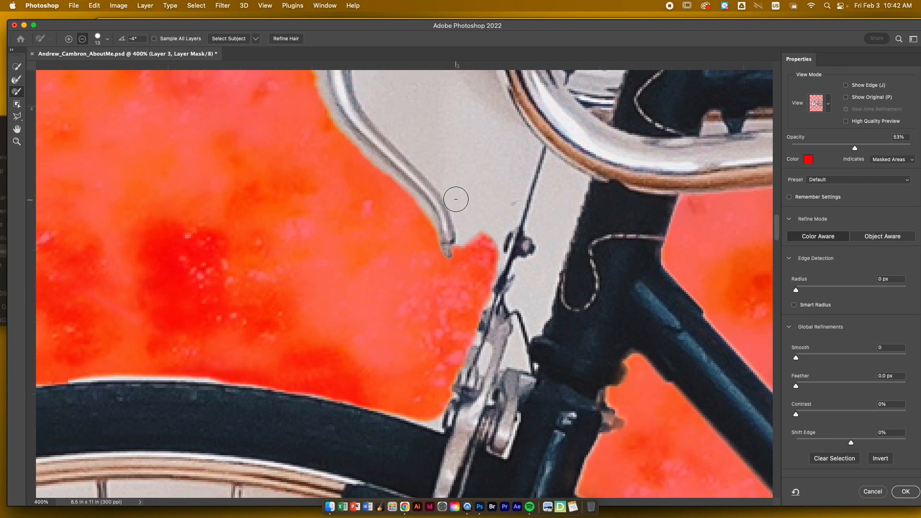
{"action": "mouse_move", "coordinate": [456, 186]}
{"action": "left_mouse_down"}
{"action": "mouse_move", "coordinate": [462, 206]}
{"action": "mouse_move", "coordinate": [454, 192]}
{"action": "mouse_move", "coordinate": [474, 245]}
{"action": "left_mouse_up"}
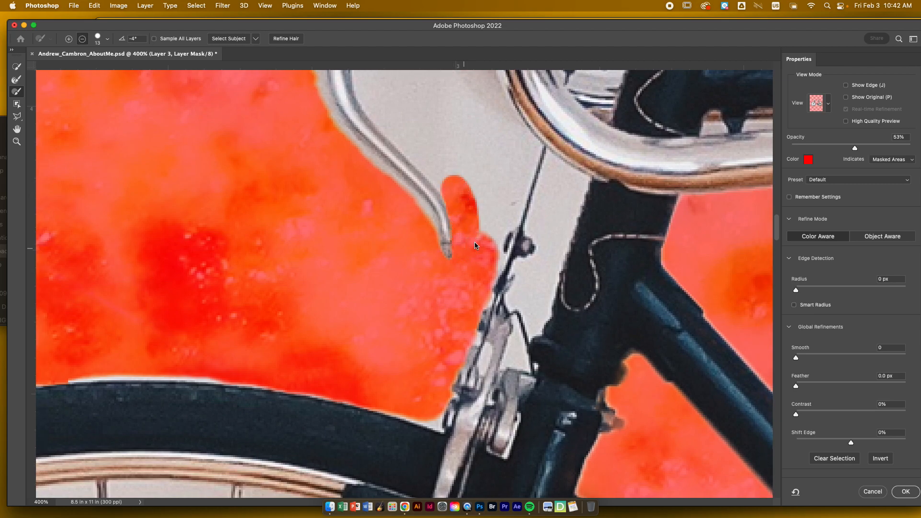
{"action": "scroll", "coordinate": [475, 245], "scroll_direction": "right", "scroll_amount": 3}
{"action": "left_click_drag", "start_coordinate": [398, 204], "coordinate": [381, 174]}
- Paint out a strip of wall directly beneath the brake lever's bracket
{"action": "scroll", "coordinate": [392, 174], "scroll_direction": "up", "scroll_amount": 3}
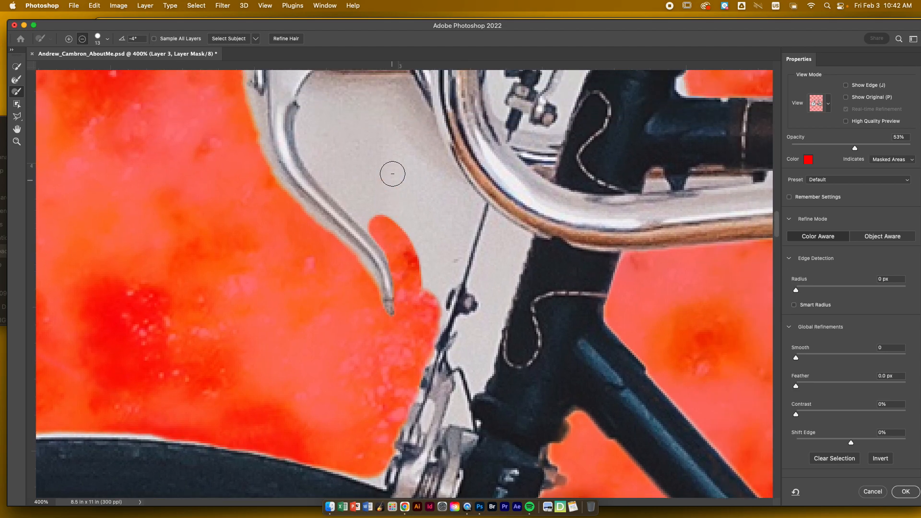
{"action": "scroll", "coordinate": [393, 174], "scroll_direction": "up", "scroll_amount": 8}
{"action": "mouse_move", "coordinate": [310, 264]}
{"action": "left_mouse_down"}
{"action": "mouse_move", "coordinate": [320, 255]}
{"action": "mouse_move", "coordinate": [403, 252]}
{"action": "mouse_move", "coordinate": [335, 251]}
{"action": "left_mouse_up"}
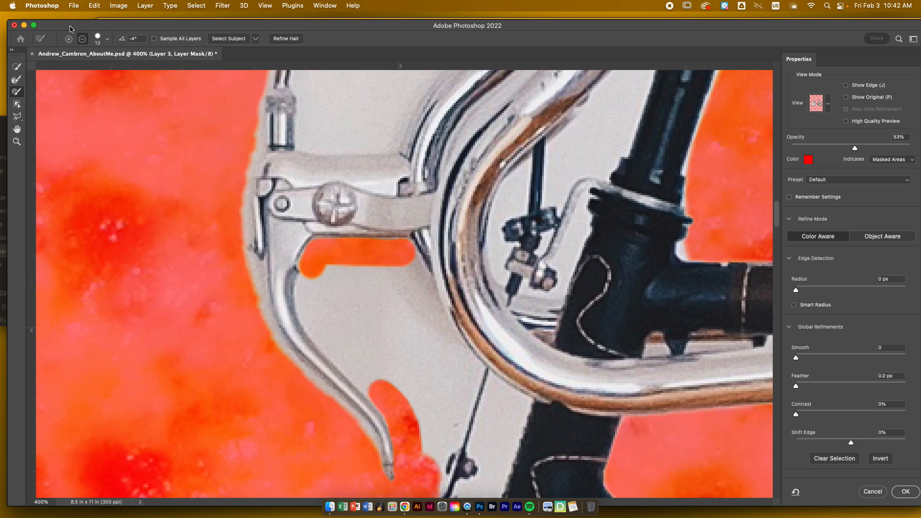
- Set the brush size to 10 px and widen the painted-out wall area below the brake lever's bracket
{"action": "left_click", "coordinate": [101, 40]}
{"action": "left_click_drag", "start_coordinate": [58, 66], "coordinate": [56, 66]}
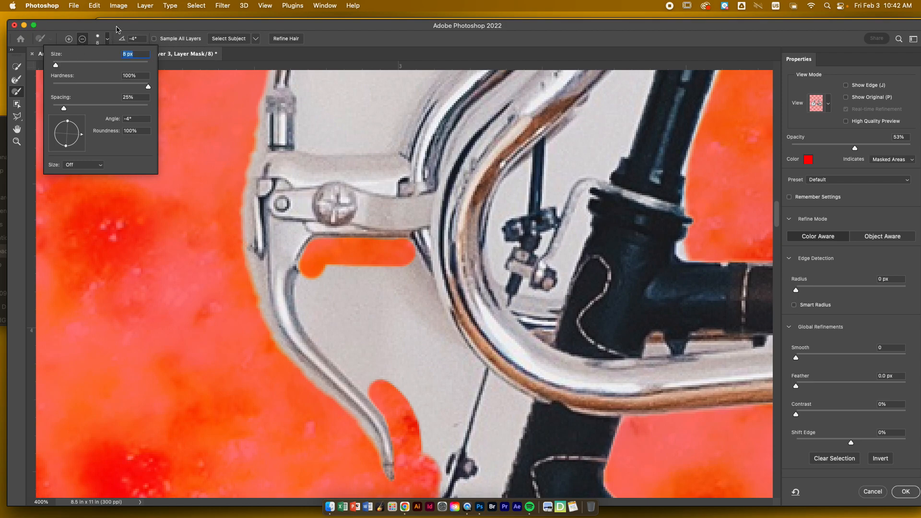
{"action": "key", "text": "bracketright"}
{"action": "key", "text": "bracketright"}
{"action": "key", "text": "bracketright"}
{"action": "key", "text": "bracketright"}
{"action": "key", "text": "bracketright"}
{"action": "key", "text": "bracketright"}
{"action": "key", "text": "bracketleft"}
{"action": "key", "text": "bracketleft"}
{"action": "key", "text": "bracketleft"}
{"action": "key", "text": "bracketleft"}
{"action": "key", "text": "bracketleft"}
{"action": "key", "text": "bracketleft"}
{"action": "mouse_move", "coordinate": [322, 277]}
{"action": "left_mouse_down"}
{"action": "mouse_move", "coordinate": [355, 288]}
{"action": "mouse_move", "coordinate": [377, 282]}
{"action": "mouse_move", "coordinate": [353, 264]}
{"action": "mouse_move", "coordinate": [393, 278]}
{"action": "mouse_move", "coordinate": [409, 276]}
{"action": "mouse_move", "coordinate": [412, 261]}
{"action": "mouse_move", "coordinate": [422, 288]}
{"action": "mouse_move", "coordinate": [339, 274]}
{"action": "left_mouse_up"}
- Subtract the wall along the inner edge of the brake lever, from the bracket toward the tip, with the Lasso tool
{"action": "scroll", "coordinate": [366, 312], "scroll_direction": "left", "scroll_amount": 3}
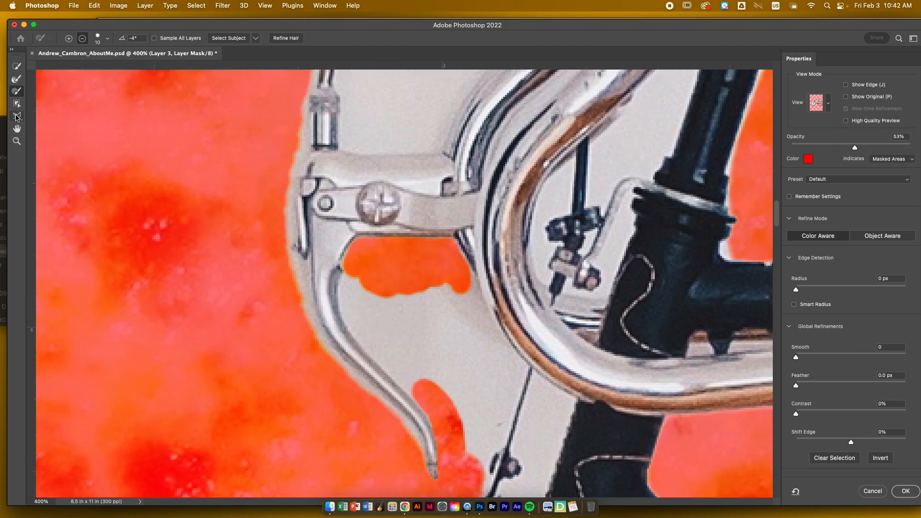
{"action": "left_click", "coordinate": [16, 117]}
{"action": "left_click", "coordinate": [53, 115]}
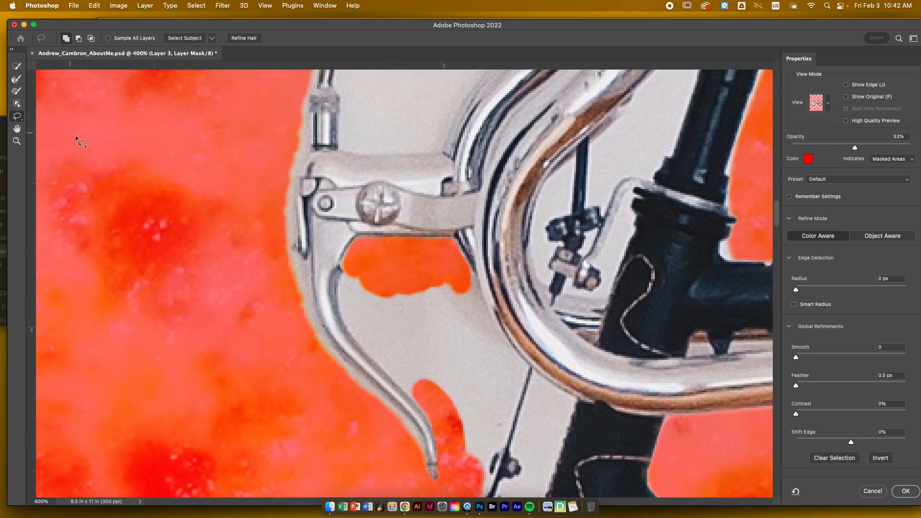
{"action": "mouse_move", "coordinate": [346, 268]}
{"action": "left_mouse_down"}
{"action": "mouse_move", "coordinate": [342, 321]}
{"action": "mouse_move", "coordinate": [371, 333]}
{"action": "mouse_move", "coordinate": [407, 288]}
{"action": "mouse_move", "coordinate": [357, 261]}
{"action": "left_mouse_up"}
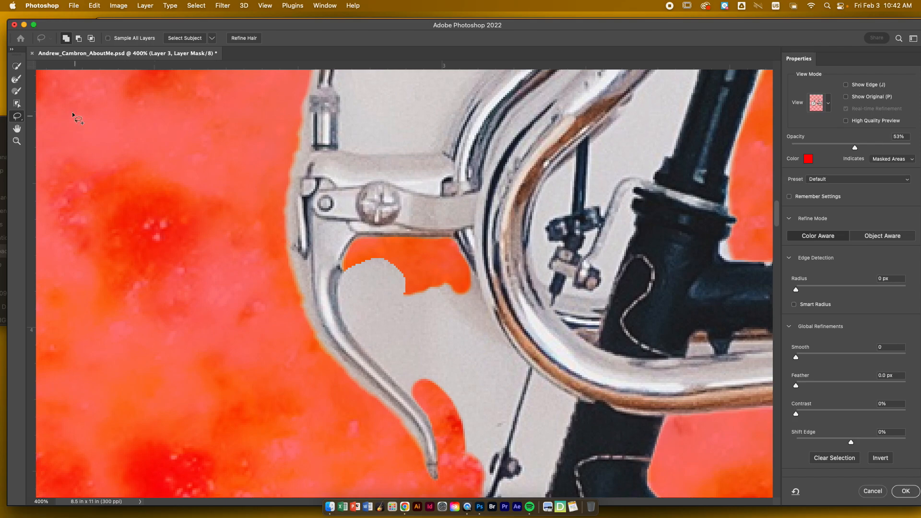
{"action": "left_click", "coordinate": [77, 40]}
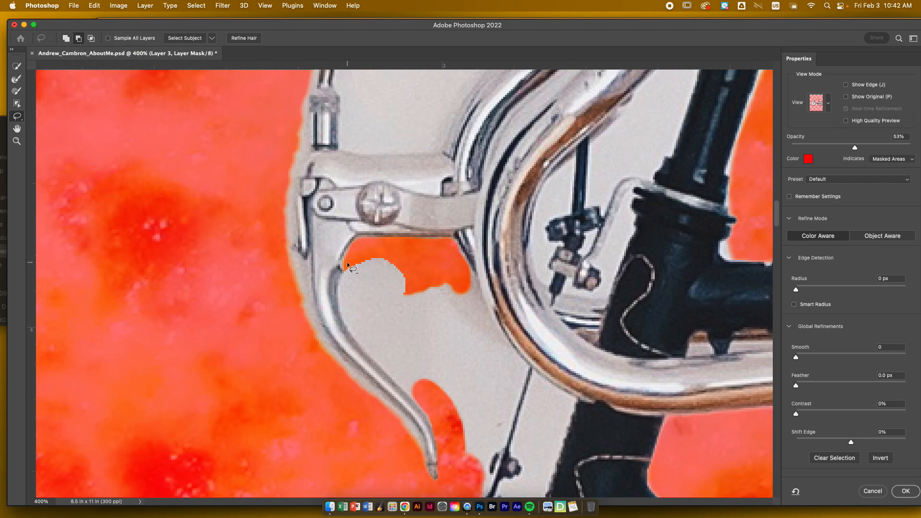
{"action": "mouse_move", "coordinate": [345, 271]}
{"action": "left_mouse_down"}
{"action": "mouse_move", "coordinate": [342, 318]}
{"action": "mouse_move", "coordinate": [393, 325]}
{"action": "mouse_move", "coordinate": [424, 288]}
{"action": "mouse_move", "coordinate": [407, 257]}
{"action": "mouse_move", "coordinate": [383, 253]}
{"action": "left_mouse_up"}
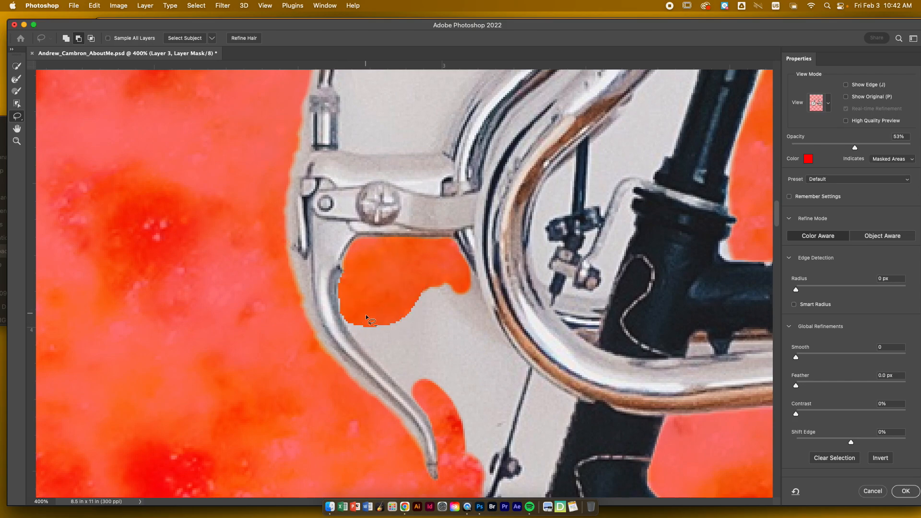
{"action": "scroll", "coordinate": [369, 323], "scroll_direction": "down", "scroll_amount": 2}
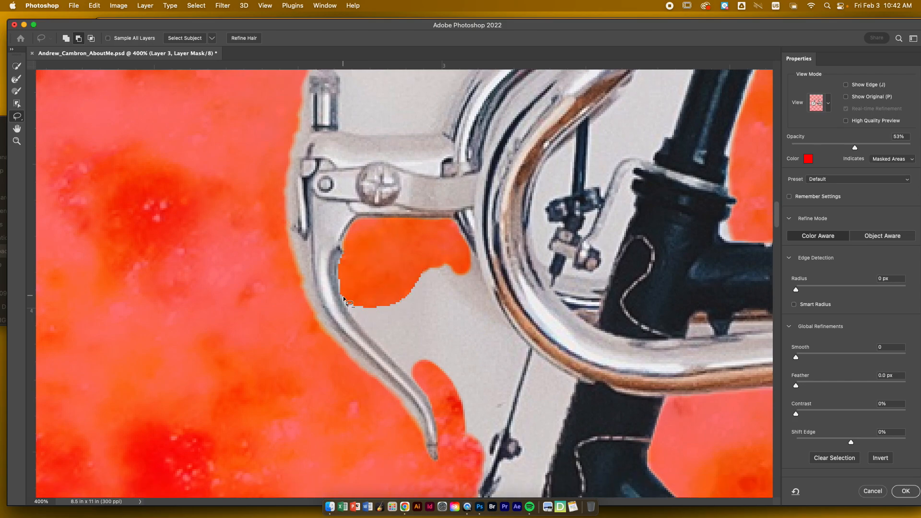
{"action": "mouse_move", "coordinate": [353, 313]}
{"action": "left_mouse_down"}
{"action": "mouse_move", "coordinate": [425, 379]}
{"action": "mouse_move", "coordinate": [454, 341]}
{"action": "mouse_move", "coordinate": [461, 283]}
{"action": "mouse_move", "coordinate": [433, 241]}
{"action": "left_mouse_up"}
{"action": "scroll", "coordinate": [410, 269], "scroll_direction": "down", "scroll_amount": 2}
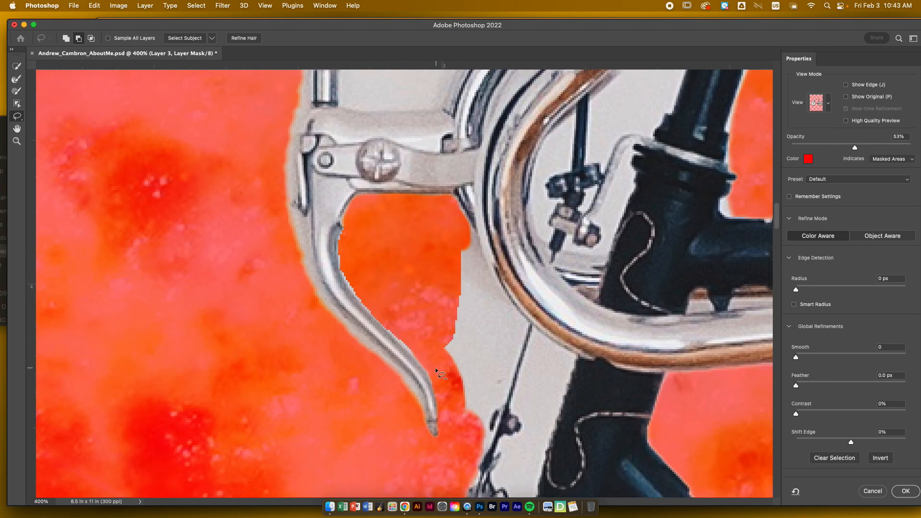
- Subtract the wall between the brake lever and the outer curve of the handlebar with the Lasso tool
{"action": "mouse_move", "coordinate": [431, 315]}
{"action": "left_mouse_down"}
{"action": "mouse_move", "coordinate": [473, 426]}
{"action": "mouse_move", "coordinate": [487, 421]}
{"action": "mouse_move", "coordinate": [512, 386]}
{"action": "mouse_move", "coordinate": [463, 331]}
{"action": "mouse_move", "coordinate": [433, 316]}
{"action": "left_mouse_up"}
{"action": "scroll", "coordinate": [452, 305], "scroll_direction": "left", "scroll_amount": 3}
{"action": "scroll", "coordinate": [452, 305], "scroll_direction": "right", "scroll_amount": 6}
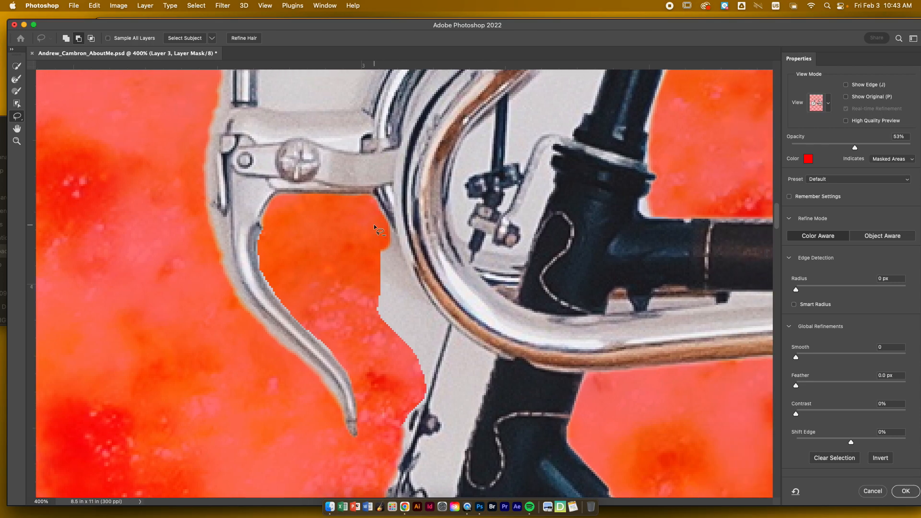
{"action": "mouse_move", "coordinate": [396, 234]}
{"action": "left_mouse_down"}
{"action": "mouse_move", "coordinate": [426, 315]}
{"action": "mouse_move", "coordinate": [380, 336]}
{"action": "mouse_move", "coordinate": [385, 205]}
{"action": "left_mouse_up"}
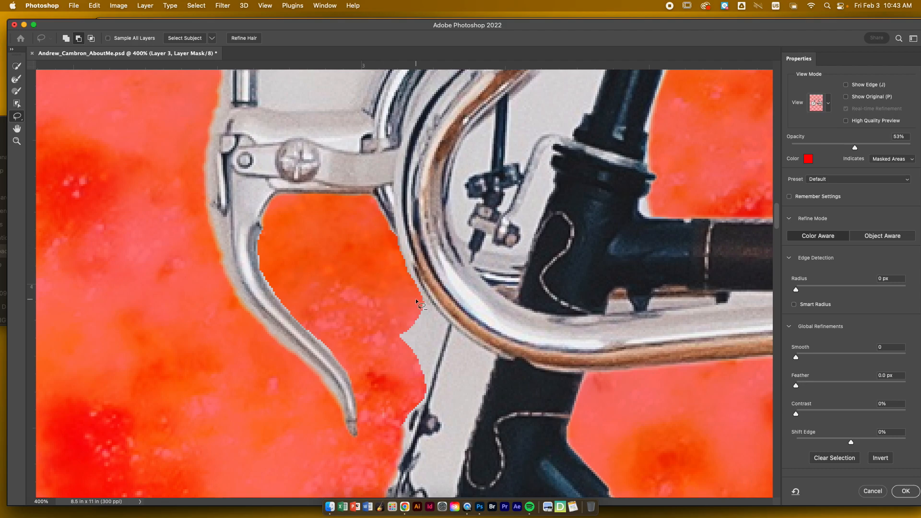
{"action": "mouse_move", "coordinate": [419, 300]}
{"action": "left_mouse_down"}
{"action": "mouse_move", "coordinate": [446, 326]}
{"action": "mouse_move", "coordinate": [426, 358]}
{"action": "left_mouse_up"}
{"action": "left_click_drag", "start_coordinate": [392, 331], "coordinate": [394, 323]}
{"action": "scroll", "coordinate": [410, 281], "scroll_direction": "down", "scroll_amount": 2}
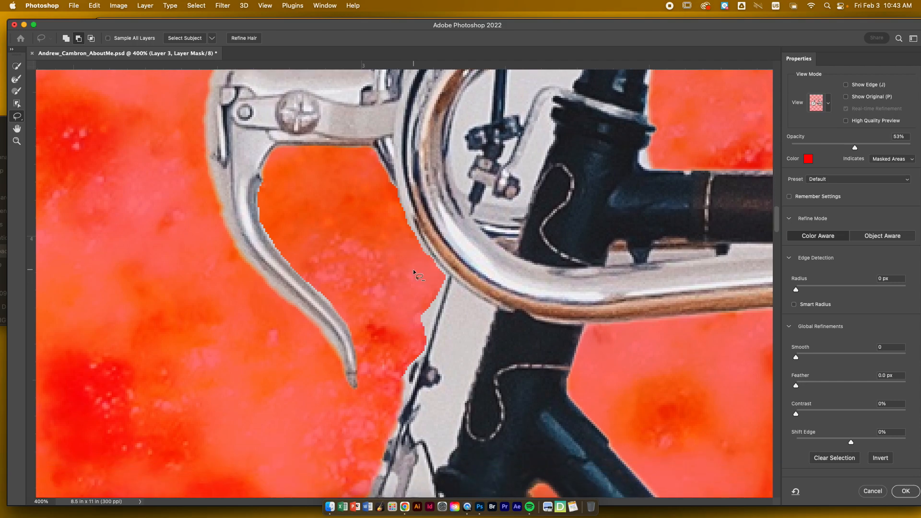
- Use the Polygonal Lasso tool in subtract mode to remove the wall patch between the handlebar's outer curve and the front brake cable
{"action": "scroll", "coordinate": [413, 269], "scroll_direction": "up", "scroll_amount": 1}
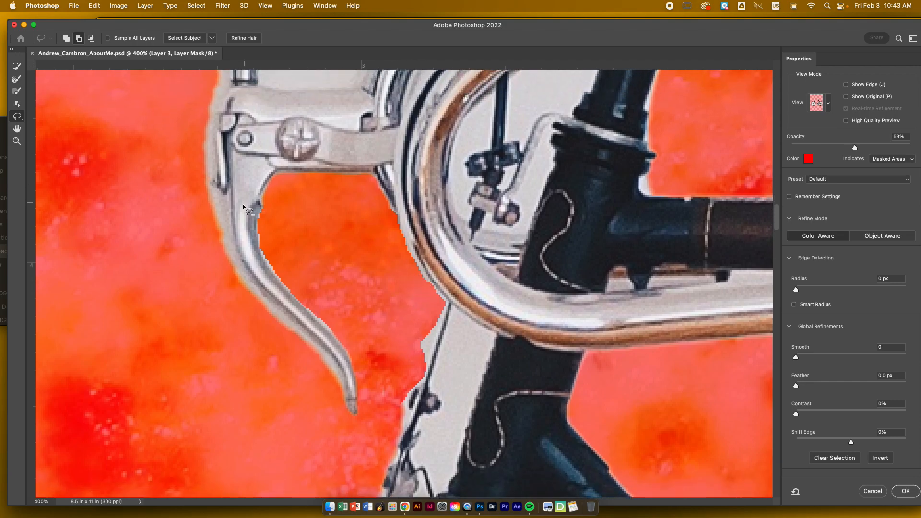
{"action": "scroll", "coordinate": [367, 288], "scroll_direction": "up", "scroll_amount": 5}
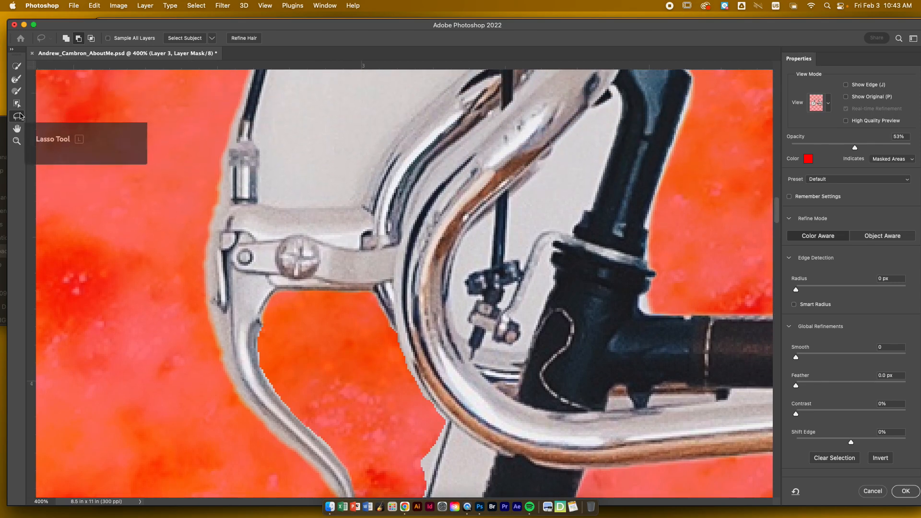
{"action": "scroll", "coordinate": [342, 253], "scroll_direction": "down", "scroll_amount": 8}
{"action": "scroll", "coordinate": [342, 253], "scroll_direction": "down", "scroll_amount": 2}
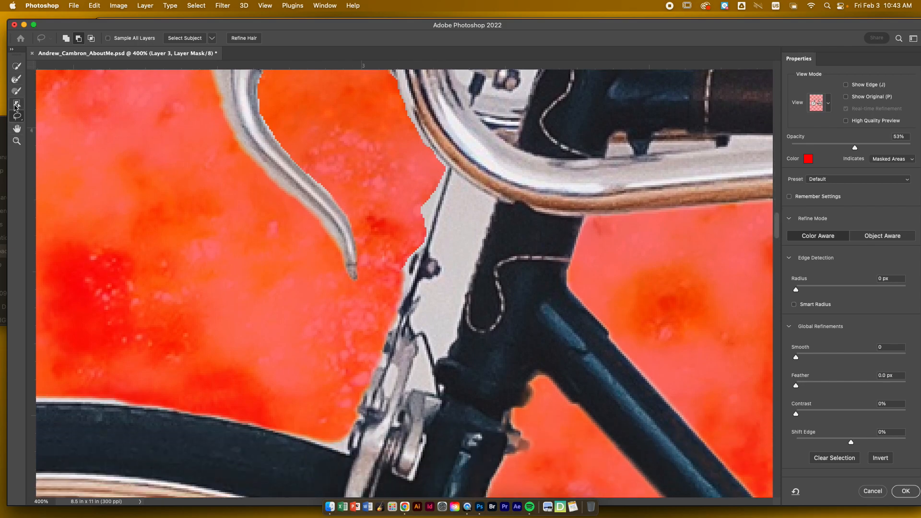
{"action": "right_click", "coordinate": [16, 117]}
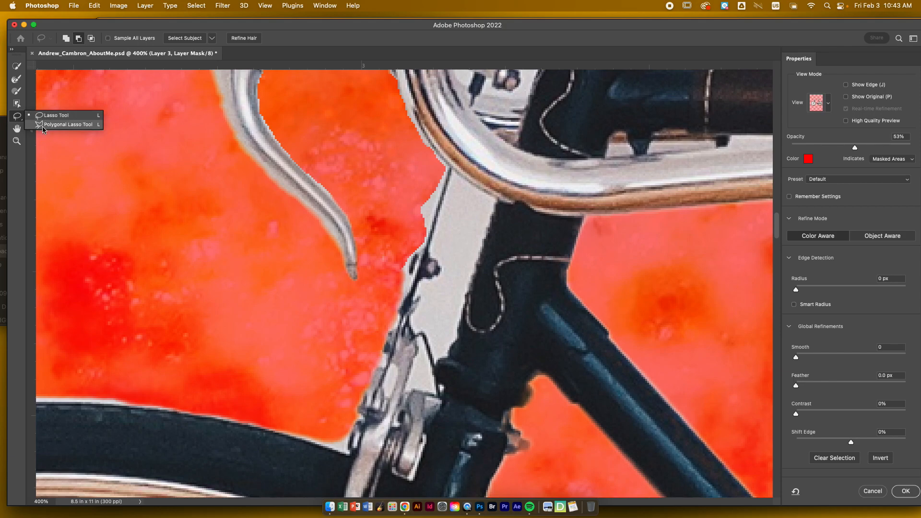
{"action": "left_click", "coordinate": [43, 125]}
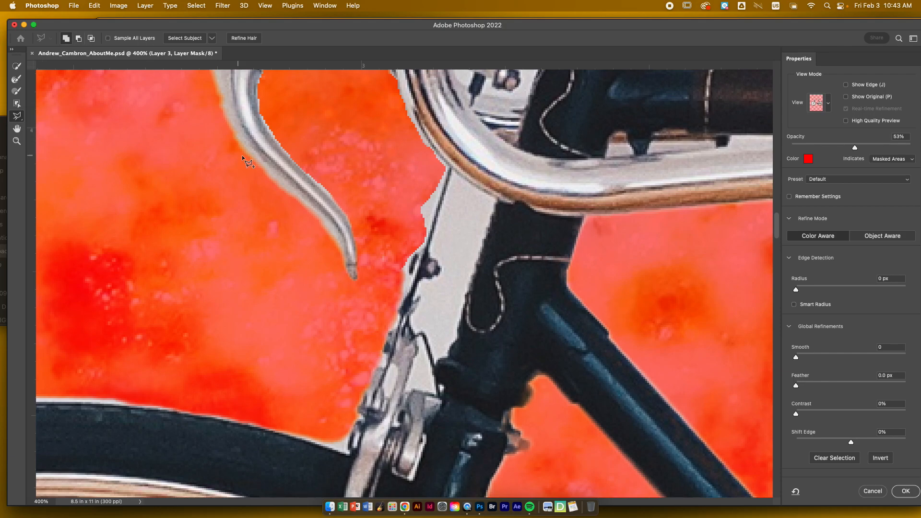
{"action": "left_click", "coordinate": [417, 147]}
{"action": "left_click", "coordinate": [416, 148]}
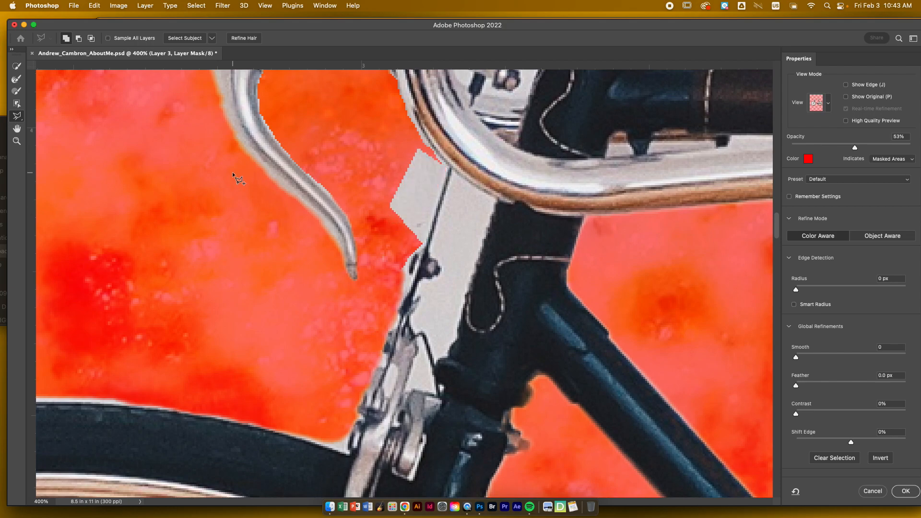
{"action": "left_click", "coordinate": [78, 38]}
{"action": "left_click", "coordinate": [448, 168]}
{"action": "left_click", "coordinate": [386, 162]}
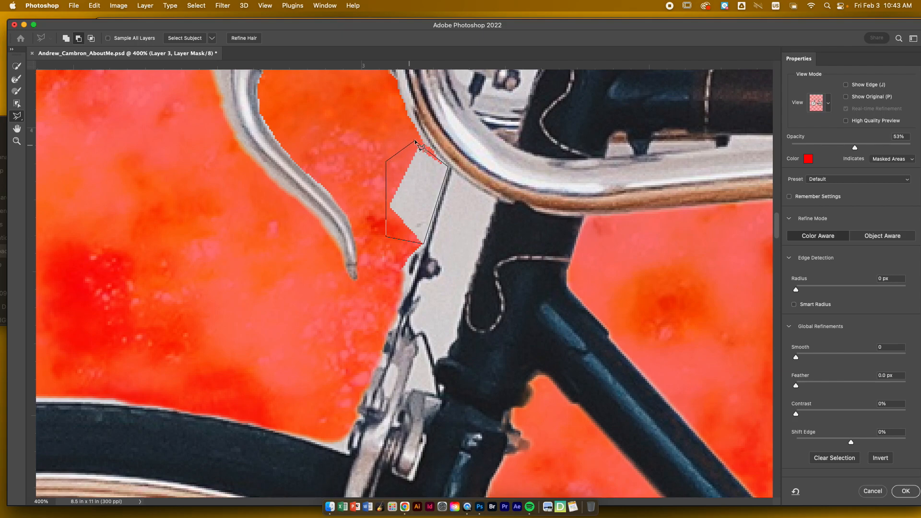
{"action": "left_click", "coordinate": [415, 140]}
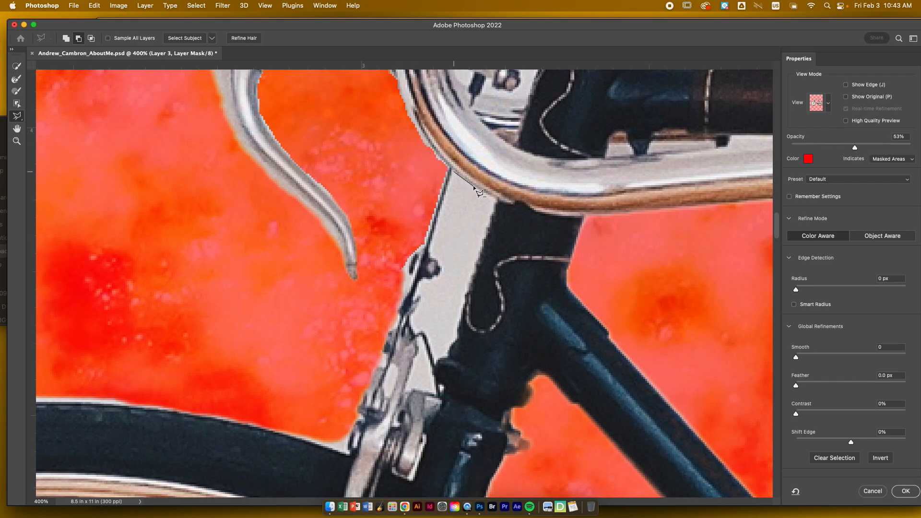
- Subtract the wall between the front brake cable and the head tube, below the handlebar, with the Polygonal Lasso tool
{"action": "left_click", "coordinate": [496, 196]}
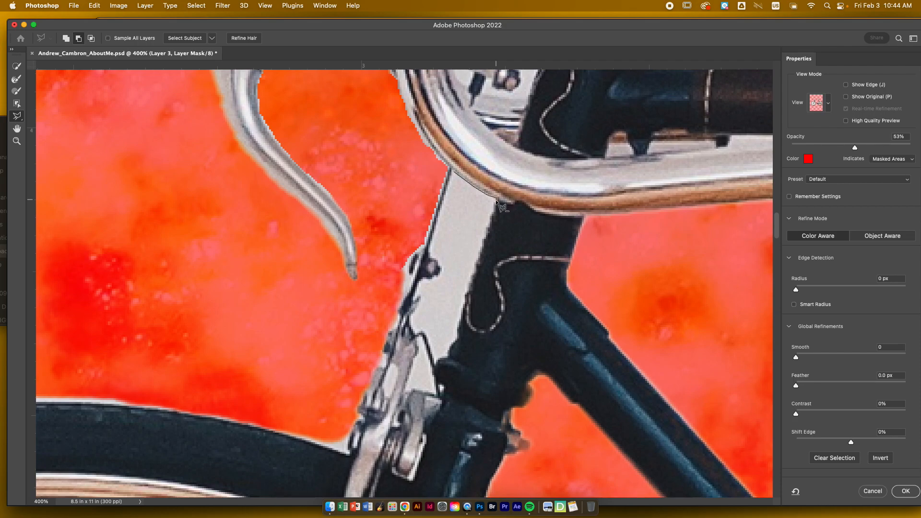
{"action": "left_click", "coordinate": [457, 319]}
{"action": "left_click", "coordinate": [448, 355]}
{"action": "left_click", "coordinate": [434, 358]}
{"action": "left_click", "coordinate": [453, 172]}
{"action": "scroll", "coordinate": [476, 249], "scroll_direction": "right", "scroll_amount": 3}
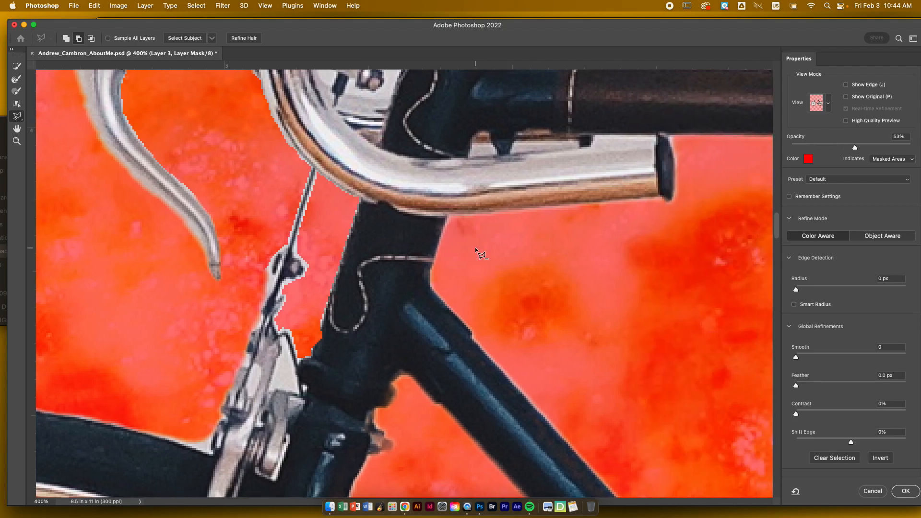
- Apply the mask refinements and return to the full poster
{"action": "key", "text": "super+minus"}
{"action": "key", "text": "super+minus"}
{"action": "key", "text": "super+minus"}
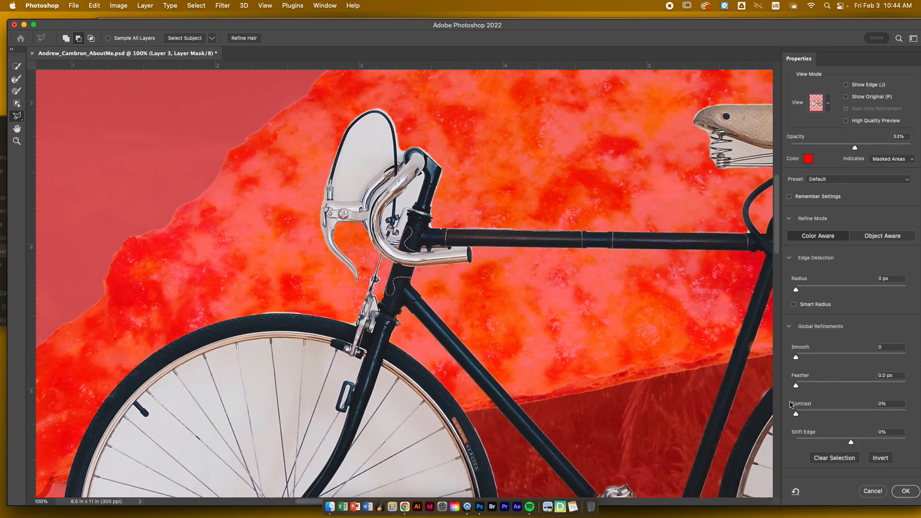
{"action": "left_click", "coordinate": [902, 490]}
{"action": "key", "text": "super+minus"}
{"action": "key", "text": "super+minus"}
{"action": "key", "text": "super+minus"}
{"action": "key", "text": "super+minus"}
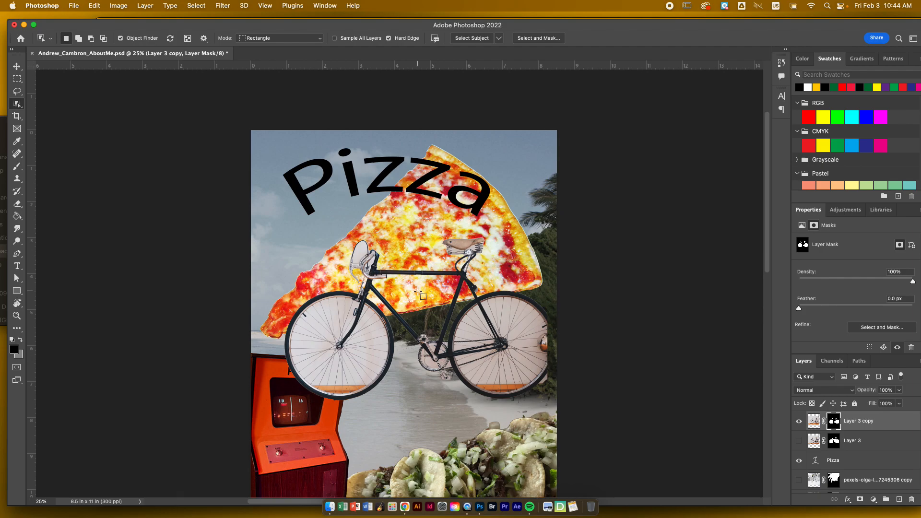
- Reopen the layer mask of Layer 3 copy for refinement at the brake cable loop above the handlebar
{"action": "key", "text": "super+equal"}
{"action": "key", "text": "super+equal"}
{"action": "key", "text": "super+equal"}
{"action": "key", "text": "super+equal"}
{"action": "key", "text": "super+equal"}
{"action": "key", "text": "super+equal"}
{"action": "key", "text": "super+equal"}
{"action": "scroll", "coordinate": [418, 293], "scroll_direction": "left", "scroll_amount": 10}
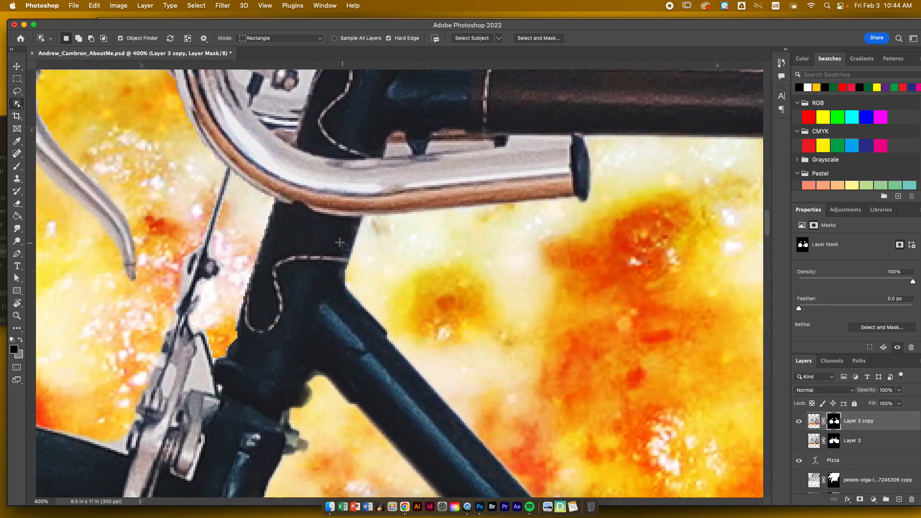
{"action": "scroll", "coordinate": [530, 269], "scroll_direction": "up", "scroll_amount": 5}
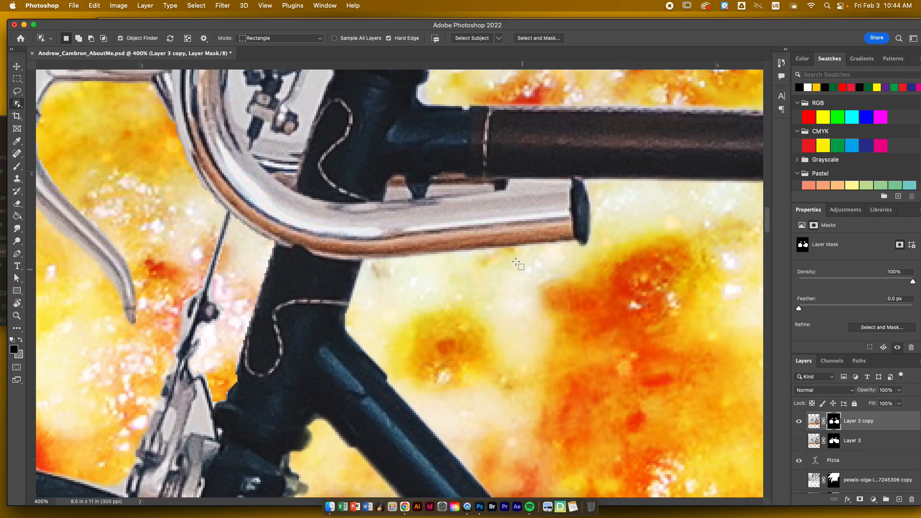
{"action": "scroll", "coordinate": [490, 271], "scroll_direction": "up", "scroll_amount": 10}
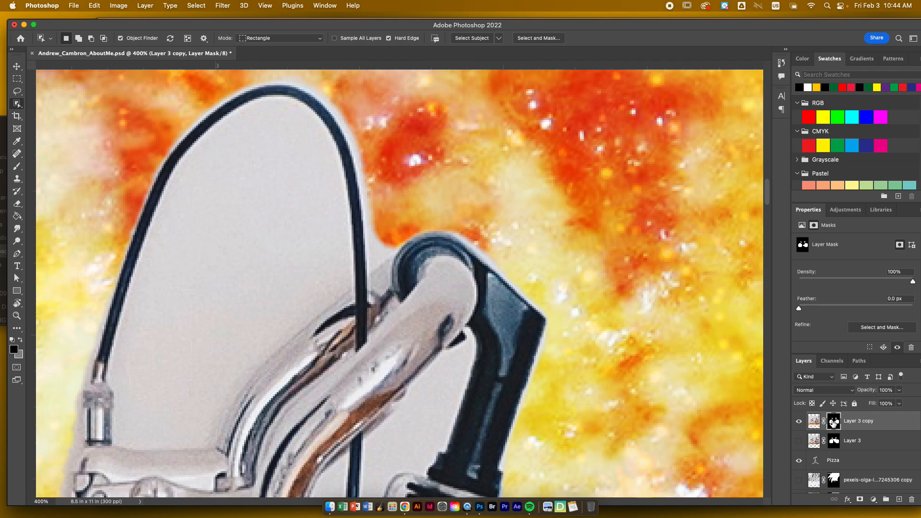
{"action": "double_click", "coordinate": [833, 422]}
{"action": "scroll", "coordinate": [666, 363], "scroll_direction": "left", "scroll_amount": 5}
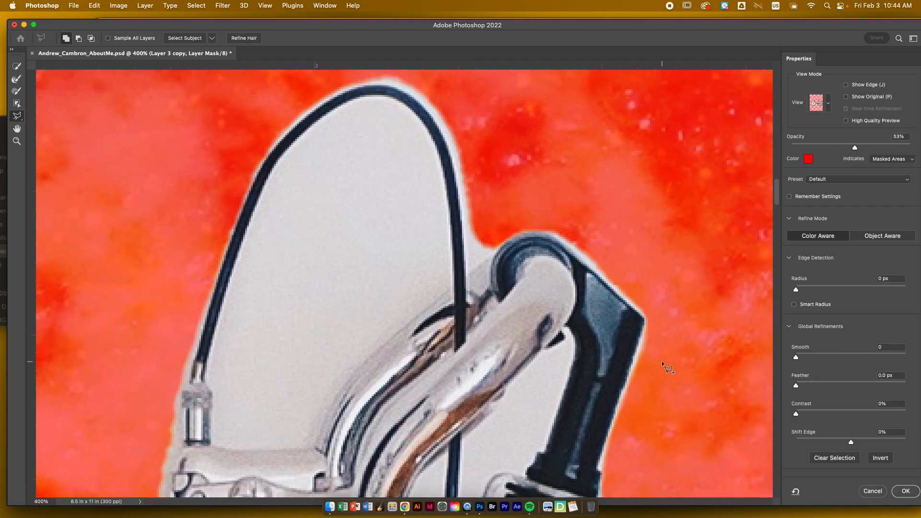
- Try to subtract the wall inside the brake cable loop with the Quick Selection tool, then undo it
{"action": "left_click", "coordinate": [17, 67]}
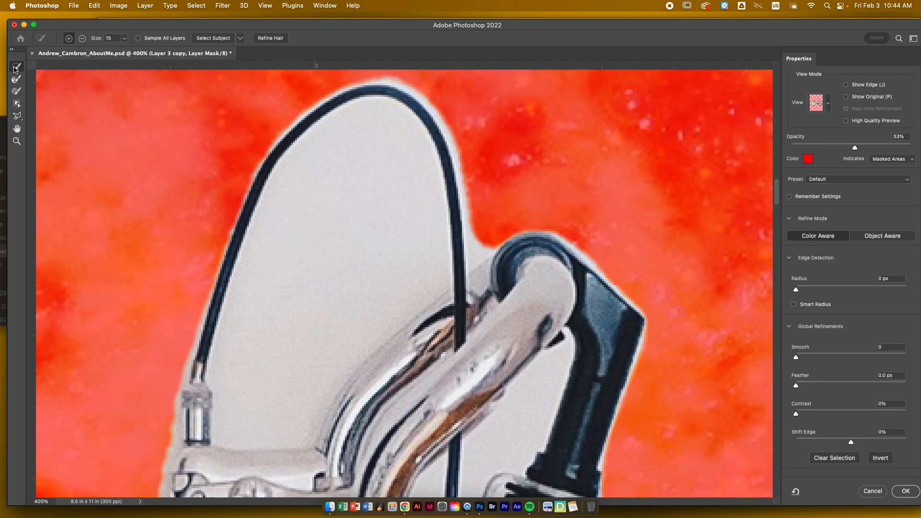
{"action": "left_click", "coordinate": [80, 37]}
{"action": "mouse_move", "coordinate": [353, 175]}
{"action": "left_mouse_down"}
{"action": "mouse_move", "coordinate": [334, 209]}
{"action": "mouse_move", "coordinate": [313, 206]}
{"action": "left_mouse_up"}
{"action": "scroll", "coordinate": [312, 206], "scroll_direction": "down", "scroll_amount": 3}
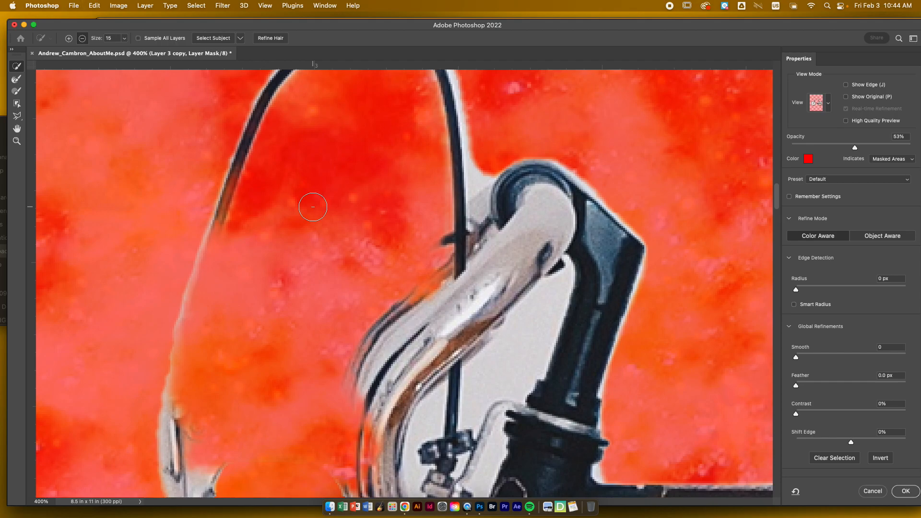
{"action": "key", "text": "super+z"}
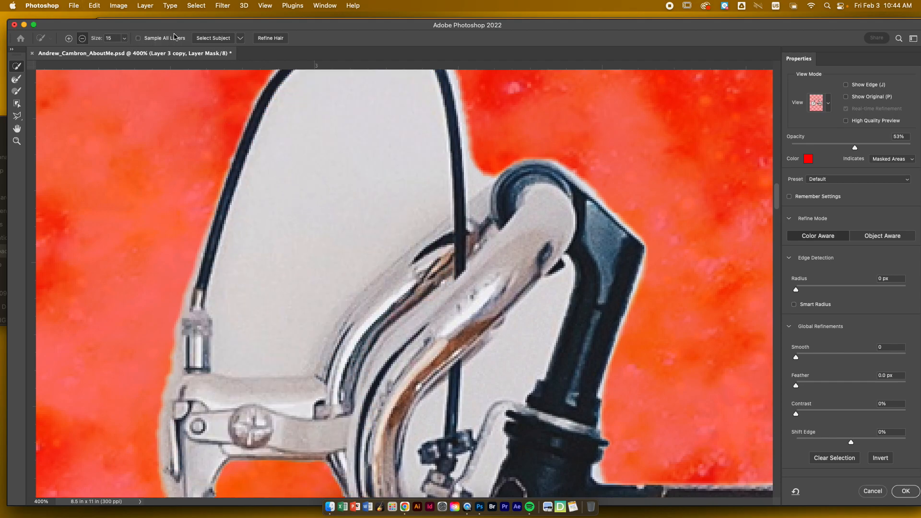
- Set the Quick Selection size to 6, try to subtract the wall inside the cable loop, and undo it
{"action": "left_click", "coordinate": [239, 39]}
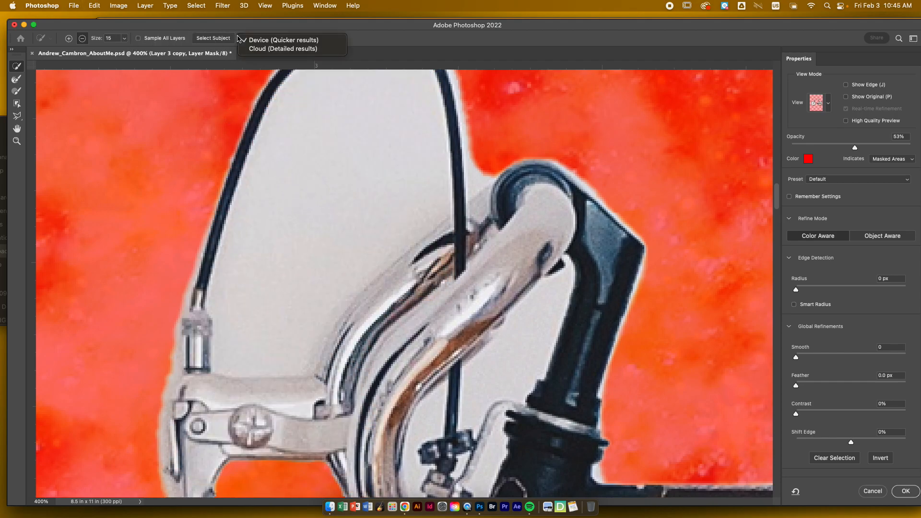
{"action": "left_click", "coordinate": [239, 40]}
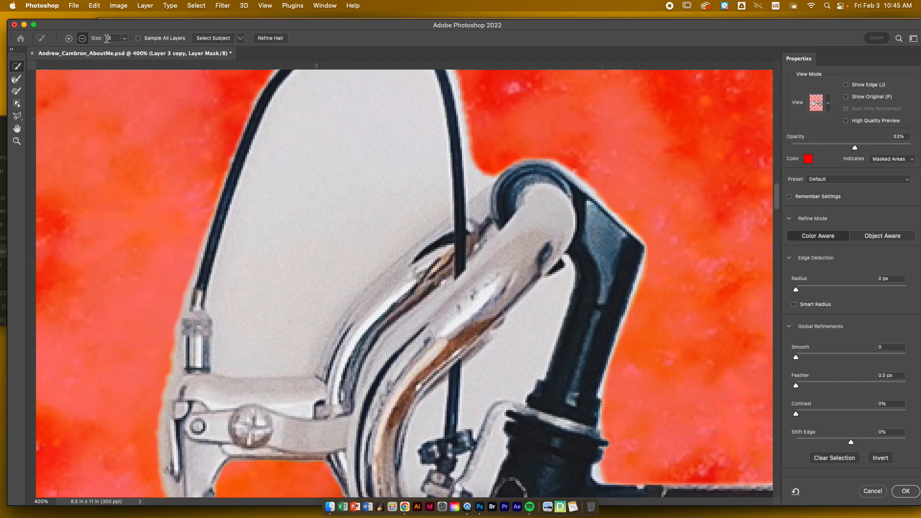
{"action": "left_click_drag", "start_coordinate": [102, 42], "coordinate": [92, 41]}
{"action": "left_click_drag", "start_coordinate": [303, 150], "coordinate": [300, 176]}
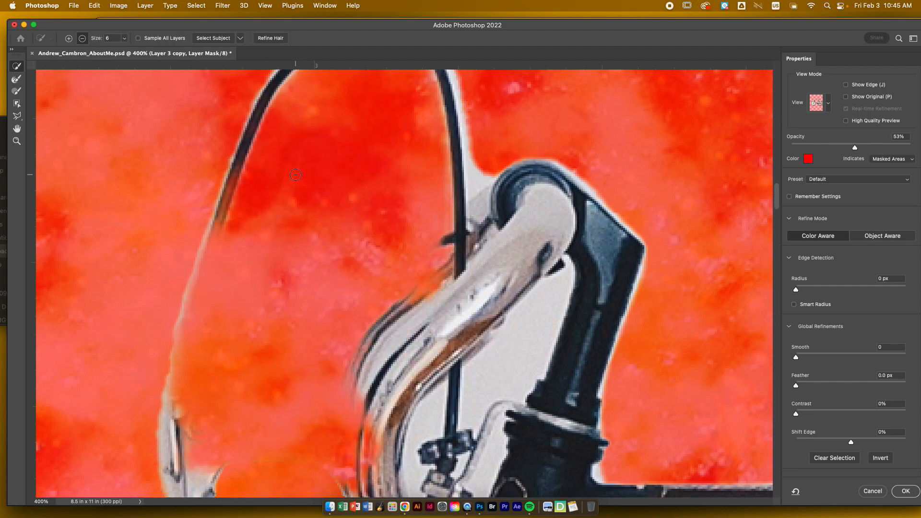
{"action": "key", "text": "super+z"}
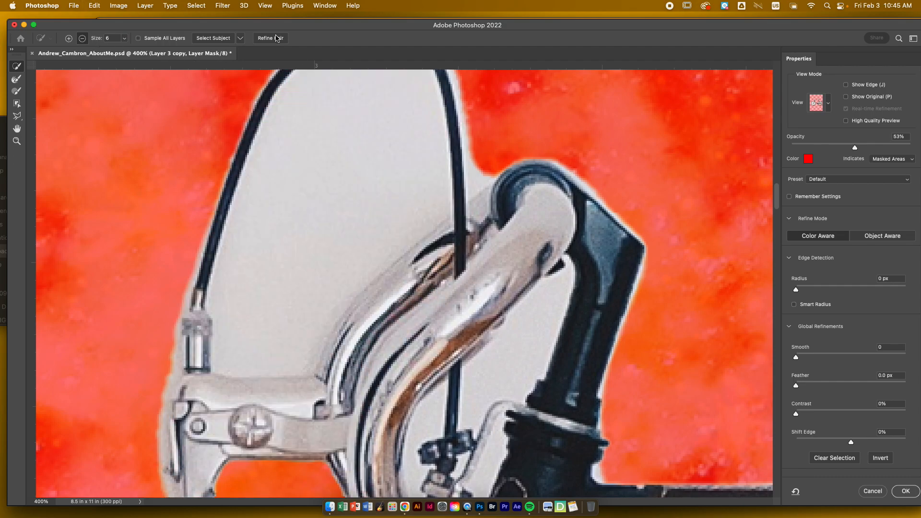
{"action": "left_click", "coordinate": [239, 38]}
- Use the Brush tool in subtract mode to paint out a strip of wall directly above the brake lever's bracket
{"action": "left_click", "coordinate": [15, 103]}
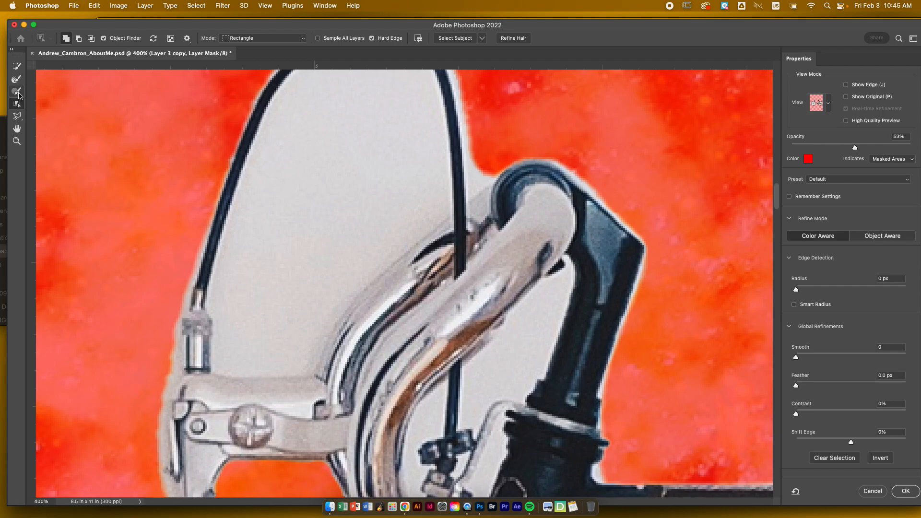
{"action": "left_click", "coordinate": [18, 93]}
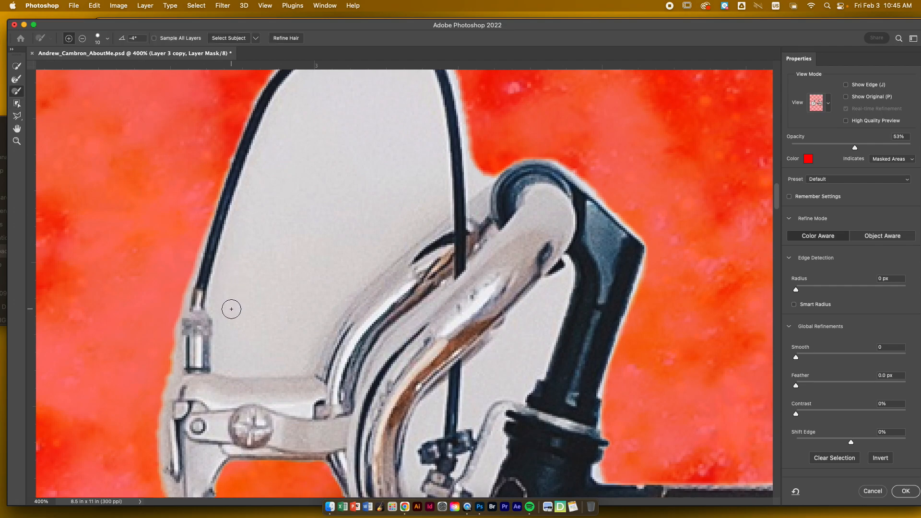
{"action": "left_click", "coordinate": [82, 38]}
{"action": "mouse_move", "coordinate": [221, 364]}
{"action": "left_mouse_down"}
{"action": "mouse_move", "coordinate": [300, 365]}
{"action": "mouse_move", "coordinate": [283, 365]}
{"action": "left_mouse_up"}
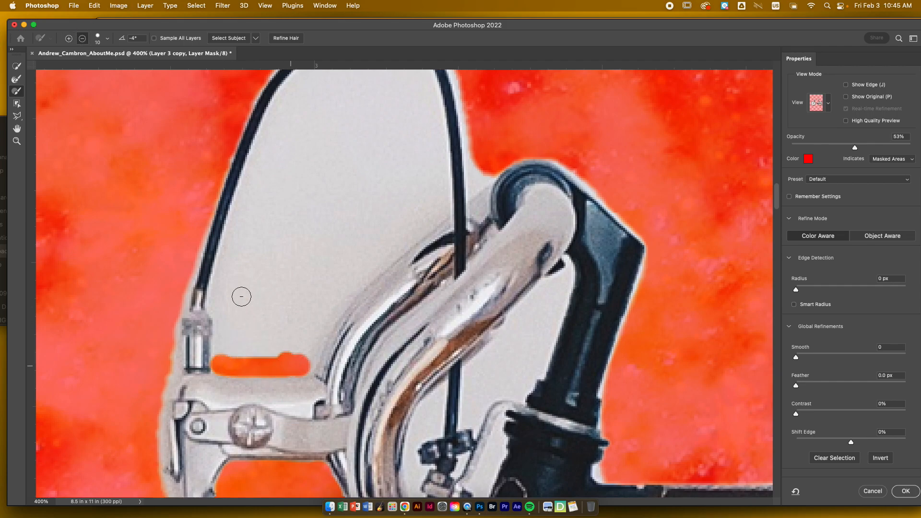
- Lower the brush hardness and paint out the wall along the inner edge of the cable above the brake lever
{"action": "scroll", "coordinate": [239, 288], "scroll_direction": "left", "scroll_amount": 5}
{"action": "scroll", "coordinate": [247, 290], "scroll_direction": "down", "scroll_amount": 8}
{"action": "scroll", "coordinate": [247, 292], "scroll_direction": "up", "scroll_amount": 10}
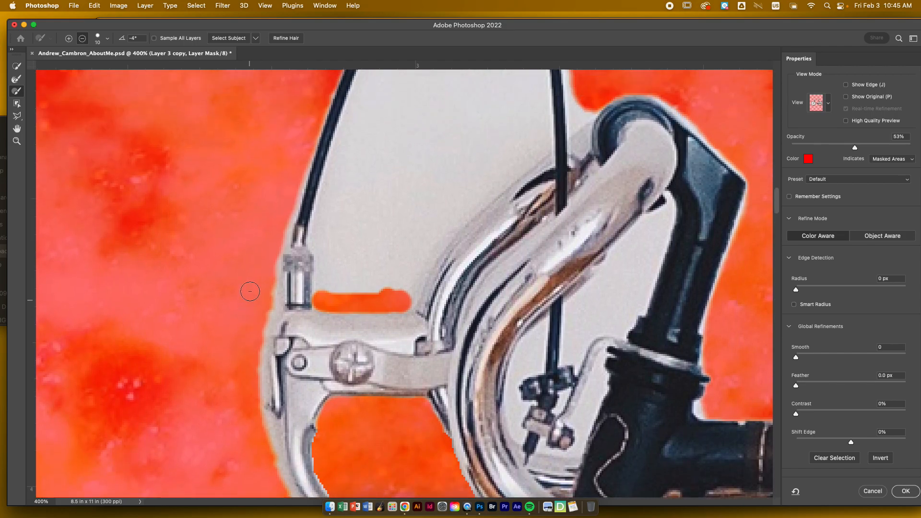
{"action": "scroll", "coordinate": [300, 271], "scroll_direction": "up", "scroll_amount": 4}
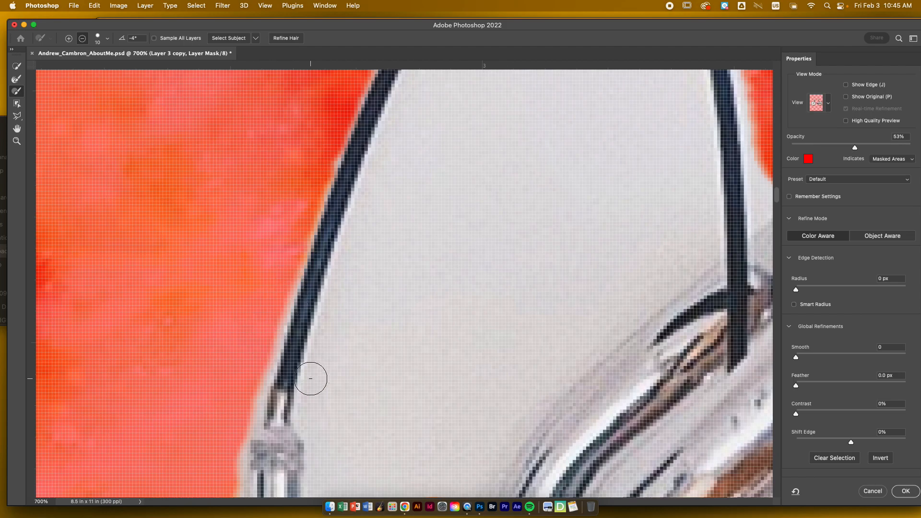
{"action": "left_click", "coordinate": [107, 40]}
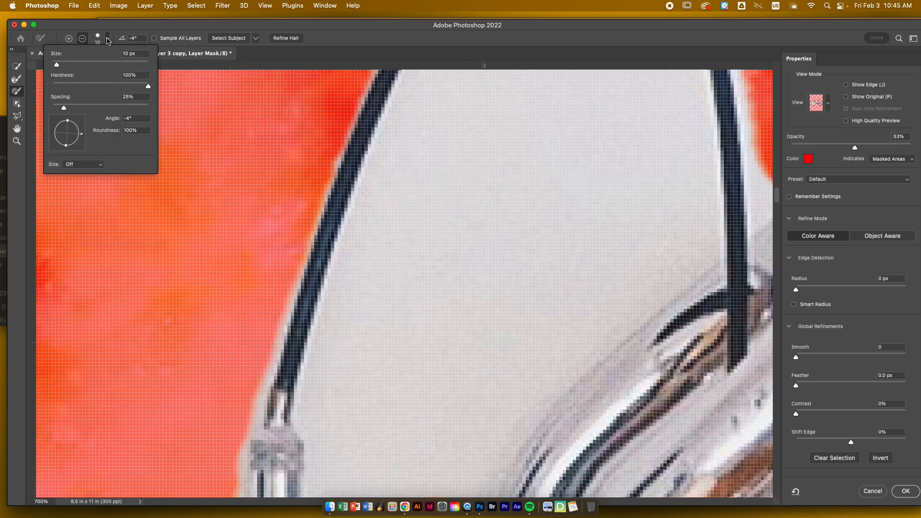
{"action": "left_click_drag", "start_coordinate": [148, 86], "coordinate": [105, 91]}
{"action": "mouse_move", "coordinate": [346, 266]}
{"action": "left_mouse_down"}
{"action": "mouse_move", "coordinate": [360, 214]}
{"action": "mouse_move", "coordinate": [361, 235]}
{"action": "left_mouse_up"}
{"action": "mouse_move", "coordinate": [352, 286]}
{"action": "left_mouse_down"}
{"action": "mouse_move", "coordinate": [342, 278]}
{"action": "mouse_move", "coordinate": [319, 366]}
{"action": "mouse_move", "coordinate": [403, 193]}
{"action": "left_mouse_up"}
- Extend the painted-out strip upward along the inside of the cable to where it starts bending toward the loop's top
{"action": "scroll", "coordinate": [383, 224], "scroll_direction": "up", "scroll_amount": 3}
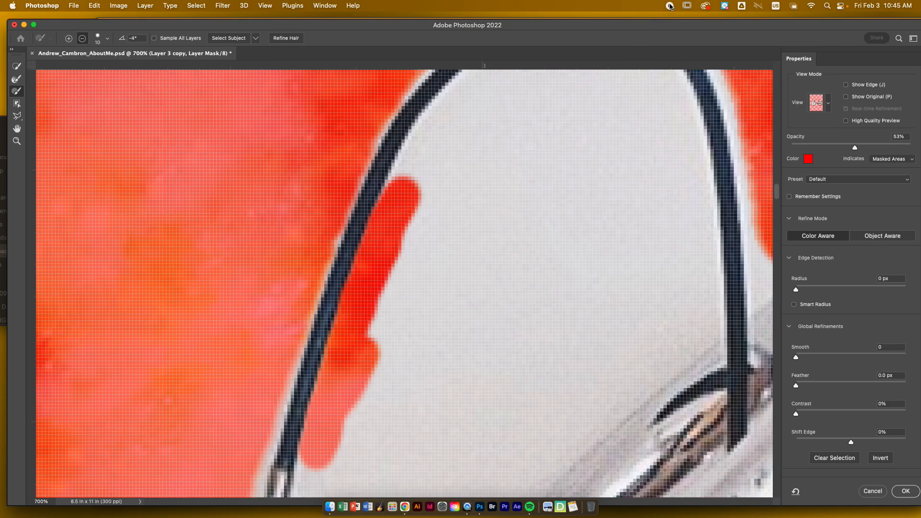
{"action": "scroll", "coordinate": [497, 134], "scroll_direction": "up", "scroll_amount": 3}
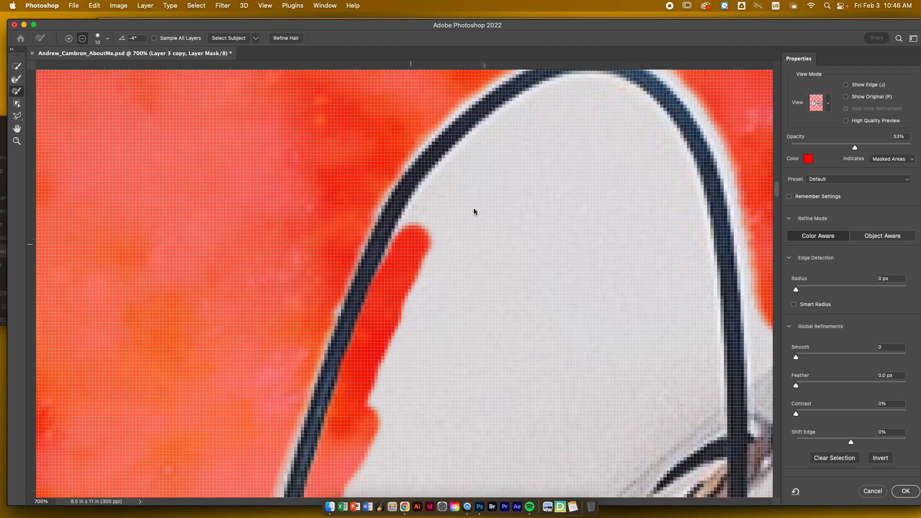
{"action": "mouse_move", "coordinate": [411, 226]}
{"action": "left_mouse_down"}
{"action": "mouse_move", "coordinate": [425, 217]}
{"action": "mouse_move", "coordinate": [405, 259]}
{"action": "mouse_move", "coordinate": [425, 254]}
{"action": "mouse_move", "coordinate": [430, 232]}
{"action": "mouse_move", "coordinate": [412, 215]}
{"action": "mouse_move", "coordinate": [461, 164]}
{"action": "left_mouse_up"}
{"action": "scroll", "coordinate": [467, 162], "scroll_direction": "up", "scroll_amount": 2}
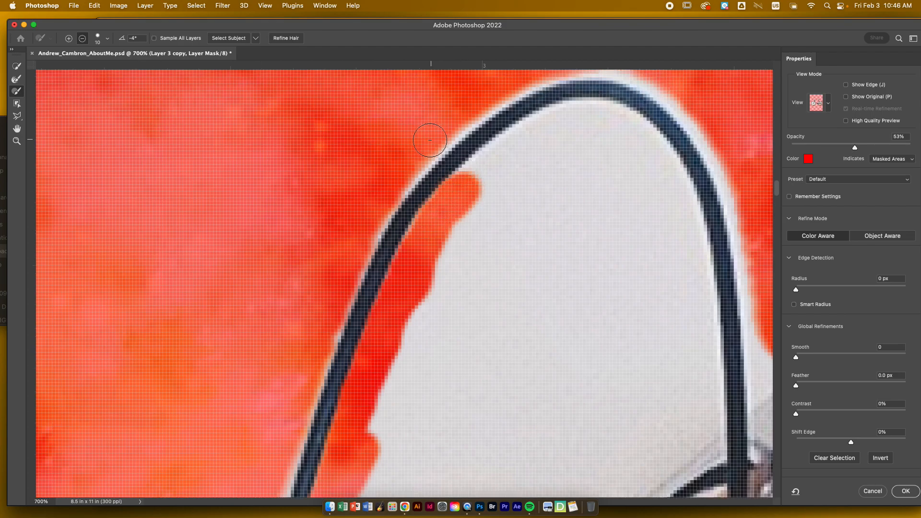
{"action": "left_click", "coordinate": [18, 104]}
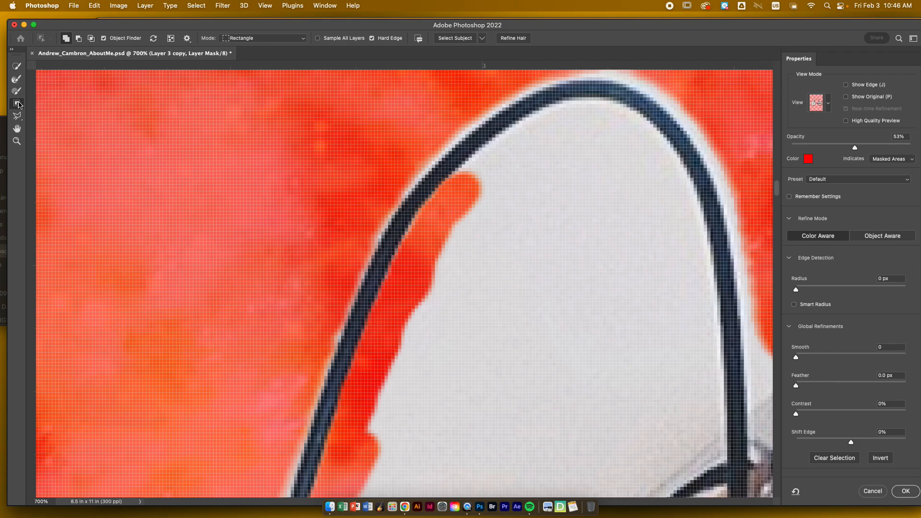
{"action": "left_click", "coordinate": [17, 78]}
{"action": "left_click", "coordinate": [17, 90]}
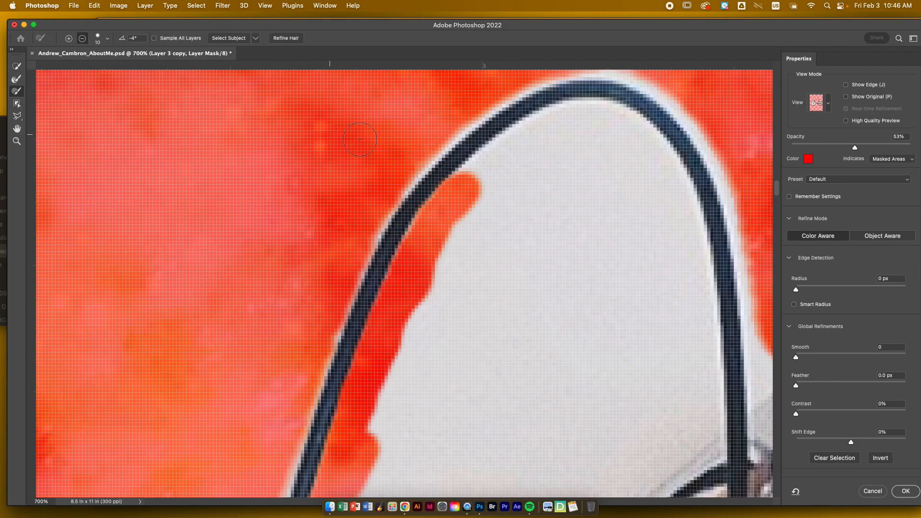
{"action": "mouse_move", "coordinate": [499, 183]}
{"action": "left_mouse_down"}
{"action": "mouse_move", "coordinate": [473, 185]}
{"action": "mouse_move", "coordinate": [478, 173]}
{"action": "mouse_move", "coordinate": [463, 193]}
{"action": "left_mouse_up"}
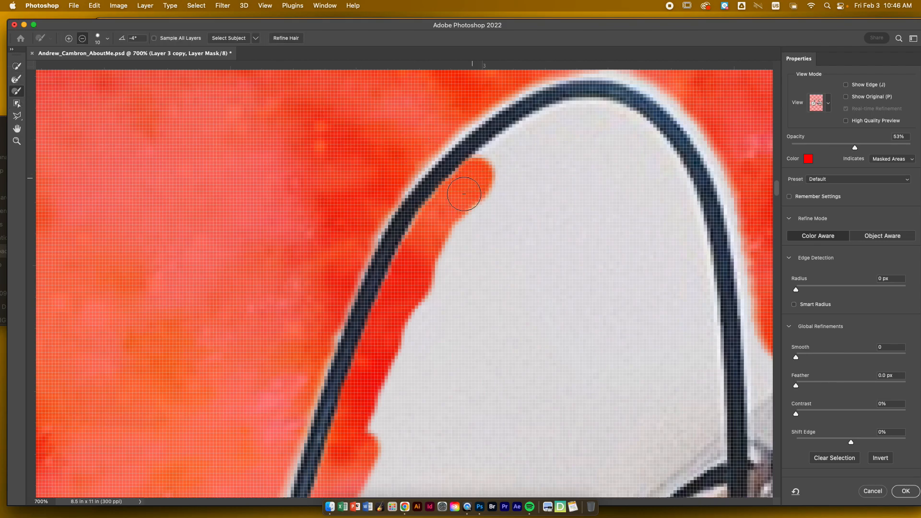
- Paint out the wall beneath the top of the cable loop, across to its opposite side
{"action": "scroll", "coordinate": [471, 188], "scroll_direction": "left", "scroll_amount": 3}
{"action": "scroll", "coordinate": [471, 187], "scroll_direction": "right", "scroll_amount": 2}
{"action": "scroll", "coordinate": [471, 187], "scroll_direction": "up", "scroll_amount": 1}
{"action": "mouse_move", "coordinate": [471, 188]}
{"action": "left_mouse_down"}
{"action": "mouse_move", "coordinate": [501, 189]}
{"action": "mouse_move", "coordinate": [540, 153]}
{"action": "mouse_move", "coordinate": [584, 133]}
{"action": "mouse_move", "coordinate": [620, 130]}
{"action": "mouse_move", "coordinate": [667, 152]}
{"action": "left_mouse_up"}
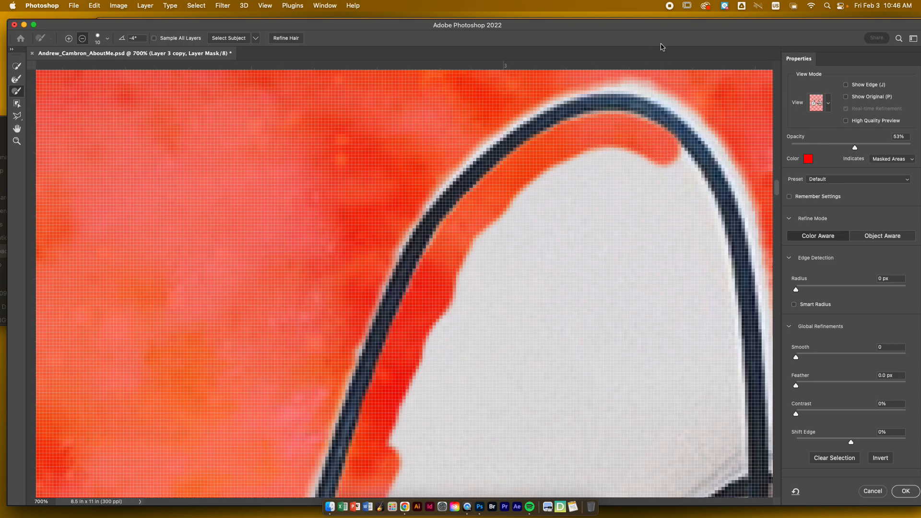